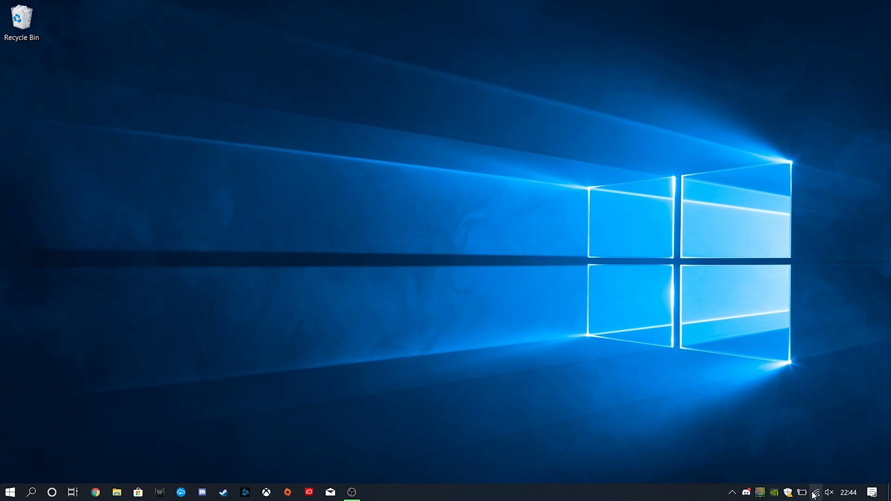
- Open Power Options from the taskbar battery icon's right-click menu
mouse_move(802, 493)
right_click(802, 492)
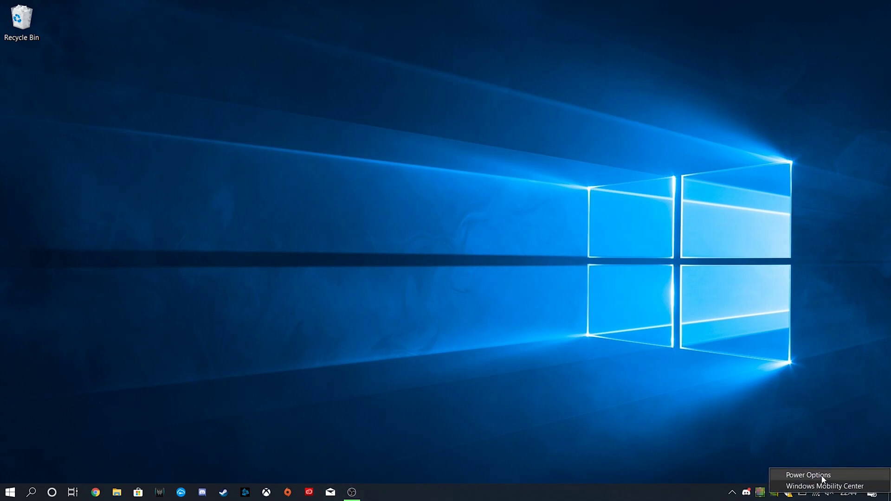
left_click(808, 475)
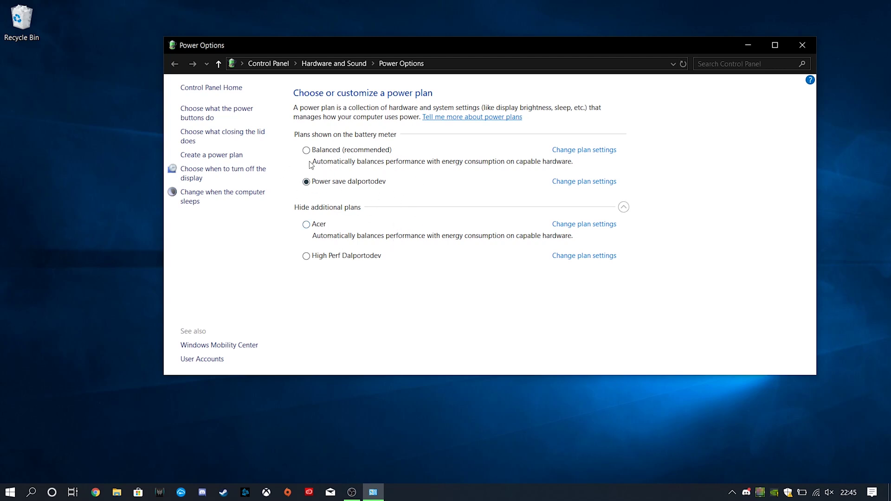
- Create a Power saver-based plan named 'my power saver battery plan' with its default timeouts
left_click(205, 158)
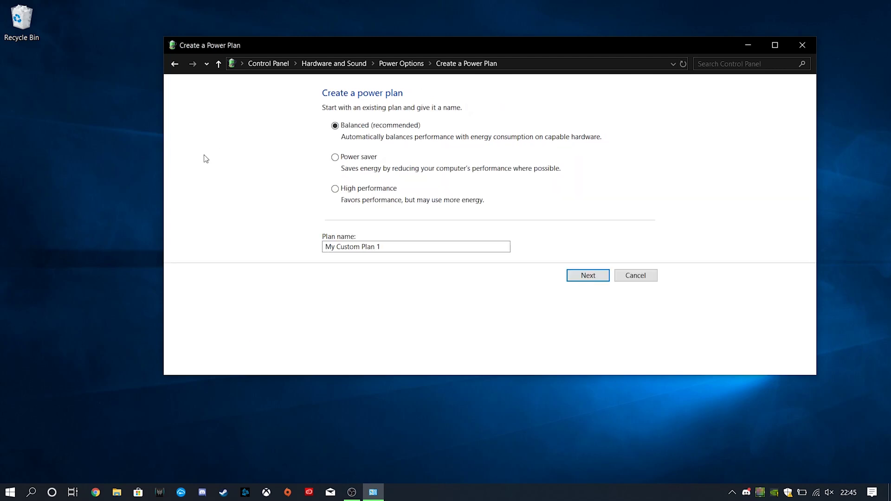
left_click(358, 249)
type("my powr")
key("BackSpace")
key("BackSpace")
key("BackSpace")
key("BackSpace")
key("BackSpace")
left_click(369, 158)
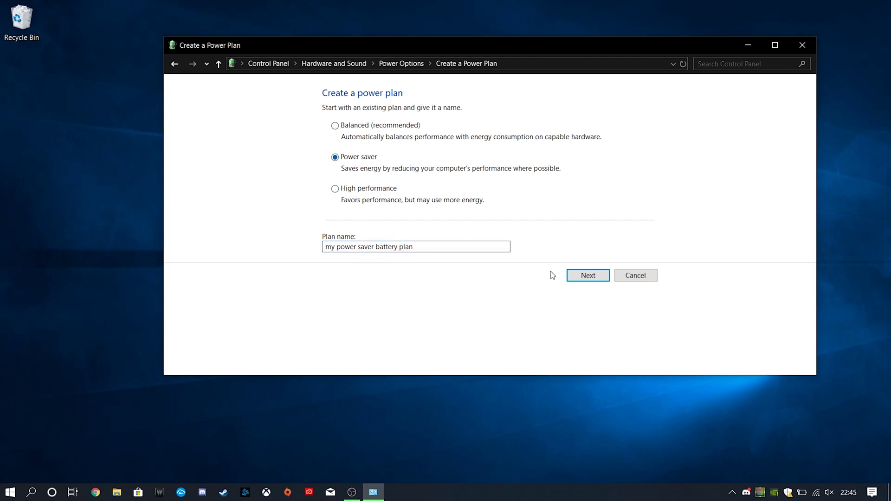
left_click(586, 276)
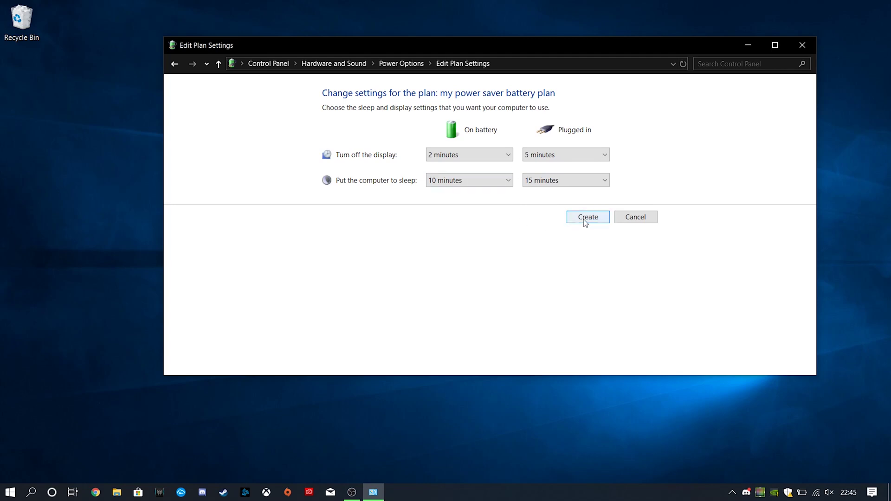
left_click(585, 221)
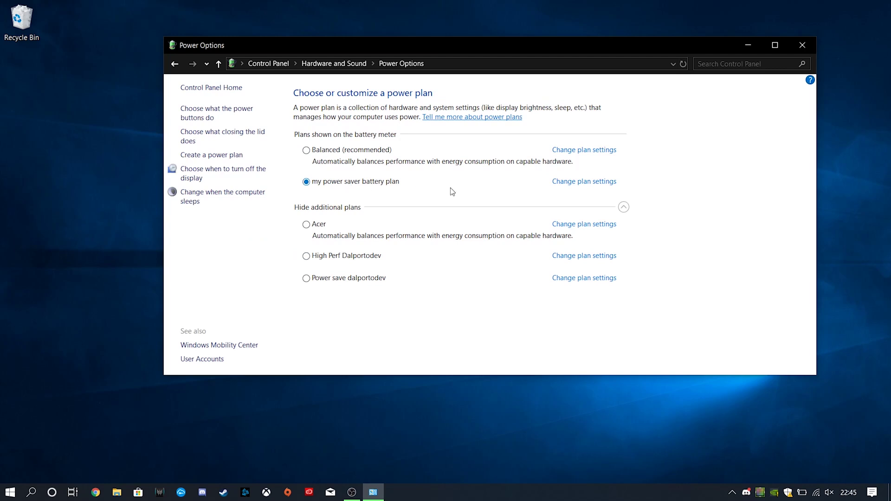
- Confirm the new plan's minimum processor state is 5% on battery and plugged in
left_click(569, 184)
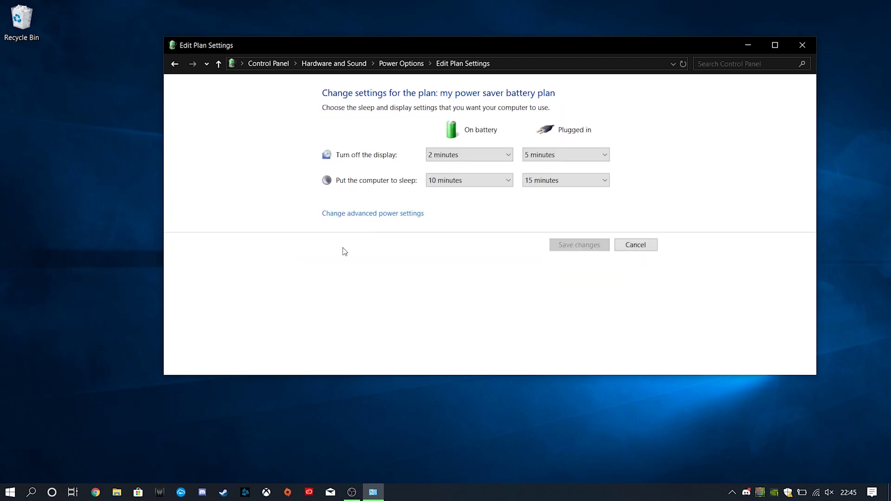
left_click(377, 214)
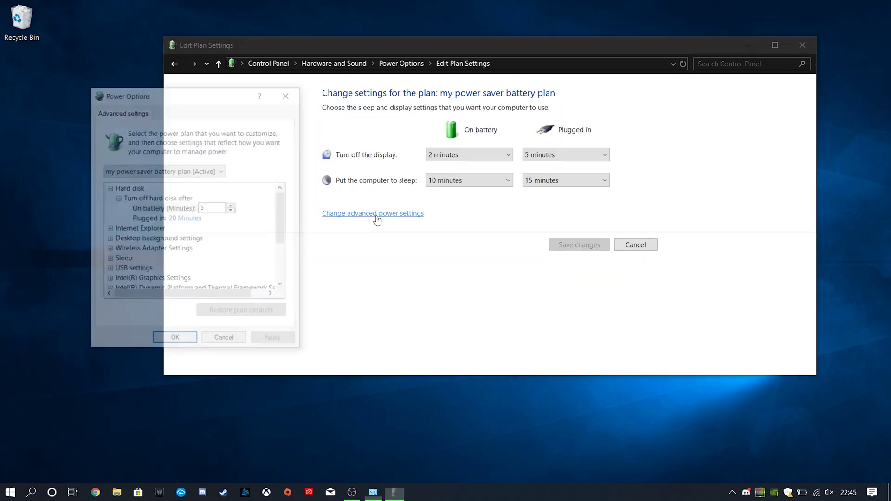
scroll(185, 269, "down", 2)
scroll(185, 270, "up", 3)
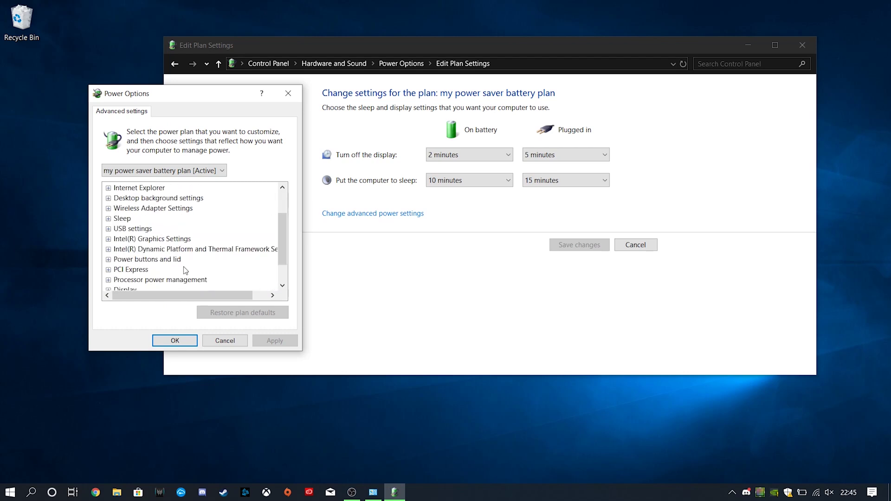
scroll(185, 270, "down", 3)
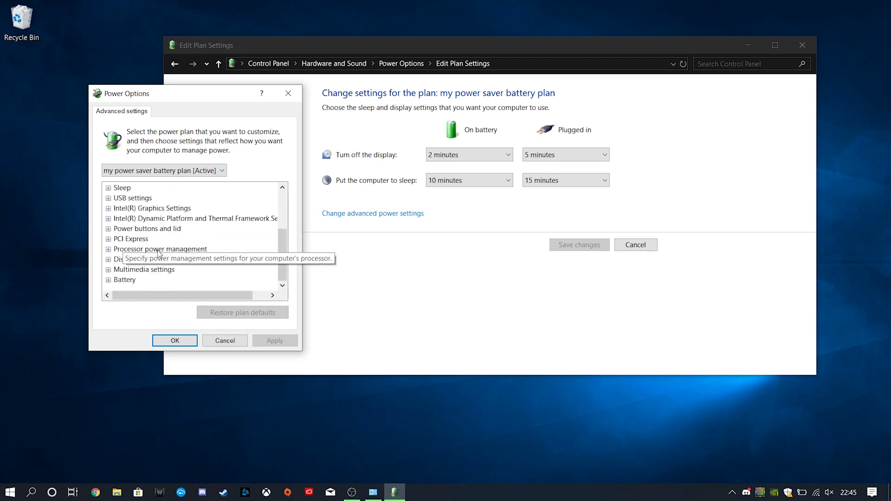
left_click(109, 249)
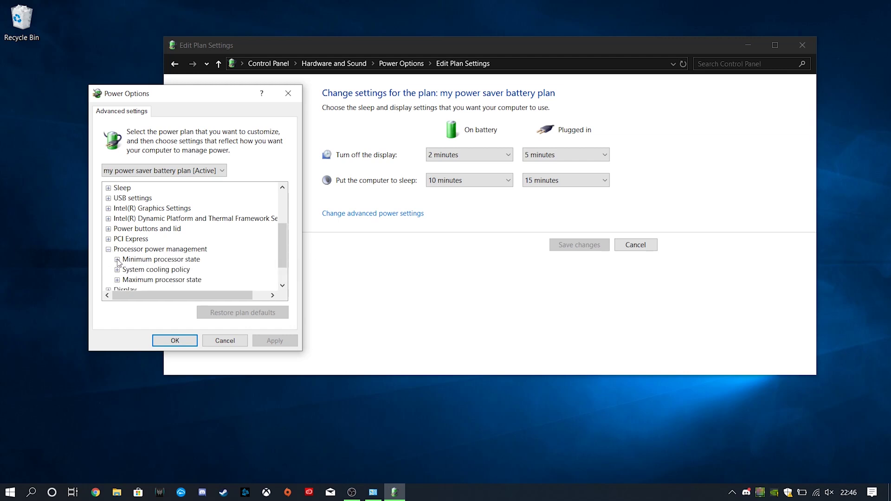
left_click(118, 260)
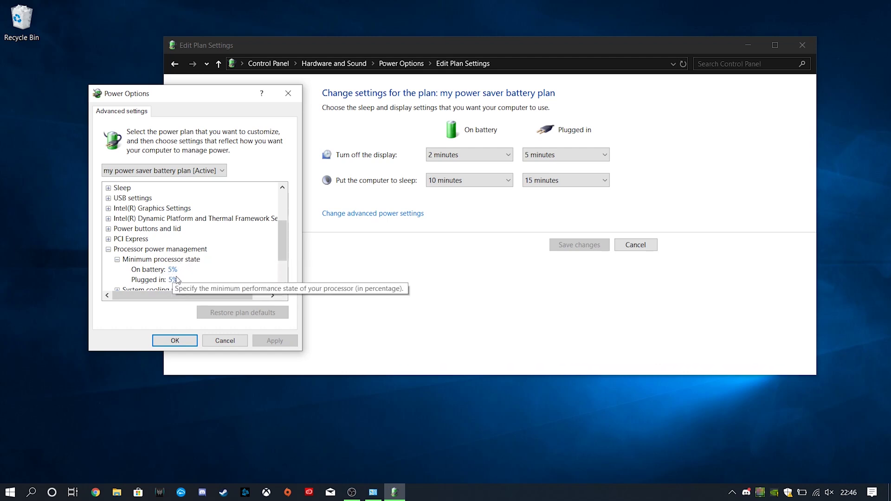
left_click(182, 341)
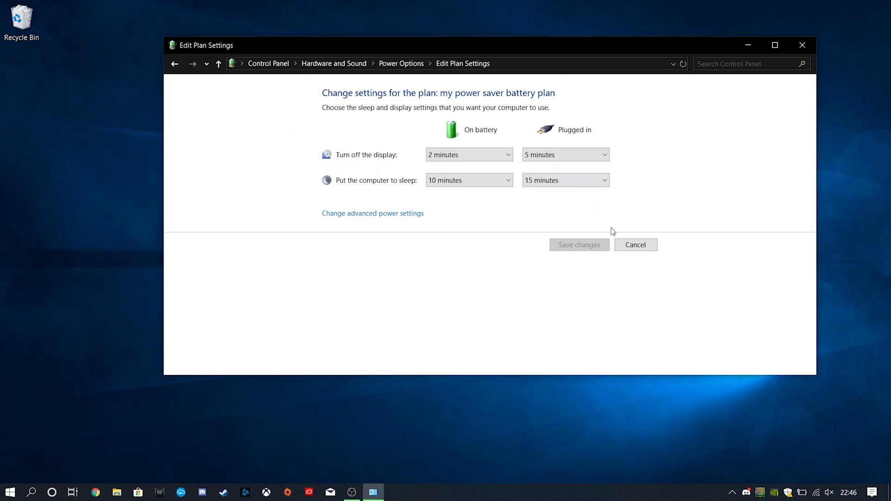
- Cancel back to the plan list, abandon a second new plan, and open High Perf Dalportodev's settings
left_click(635, 246)
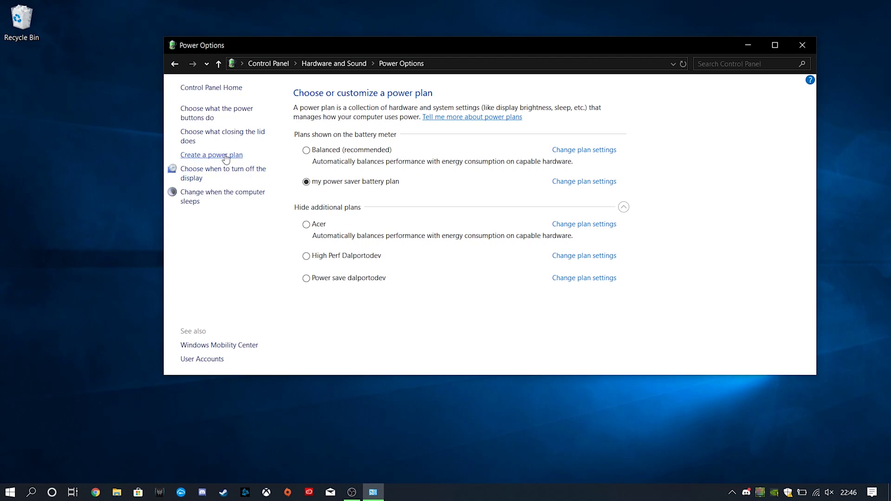
left_click(207, 155)
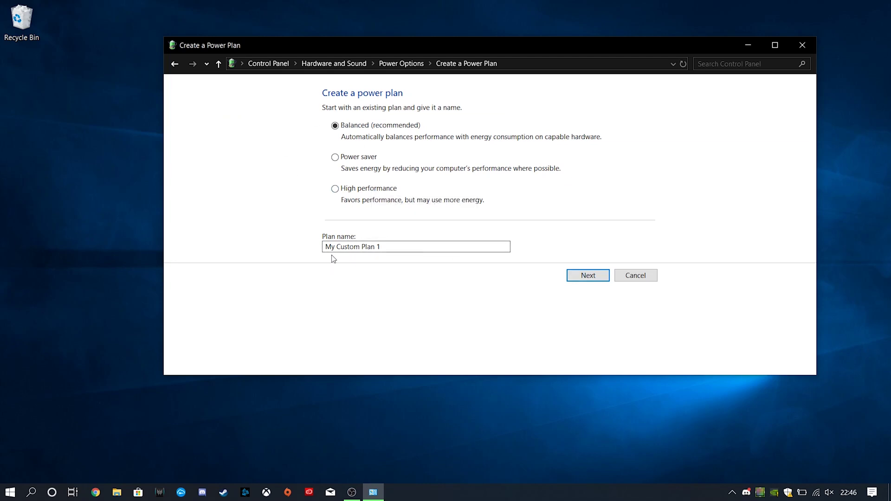
left_click(654, 276)
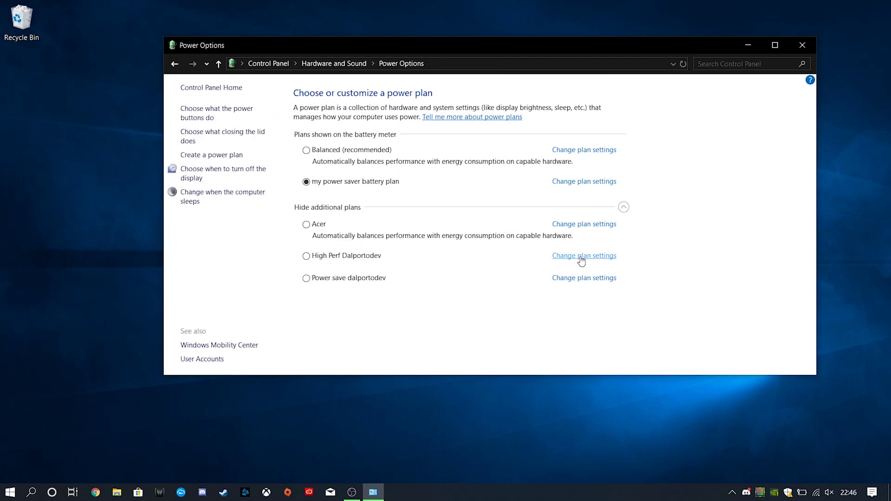
left_click(582, 258)
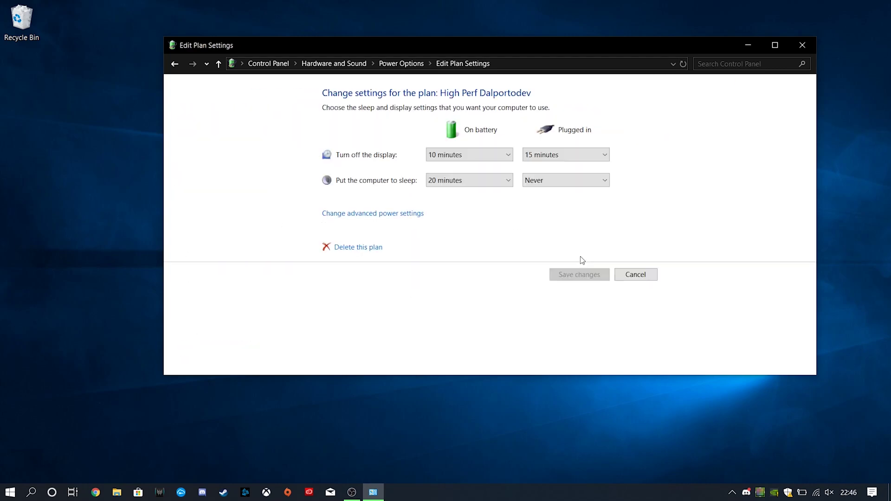
- Check High Perf's minimum processor state (5% on battery, 100% plugged in), then return to the plan list
left_click(402, 214)
scroll(170, 201, "down", 2)
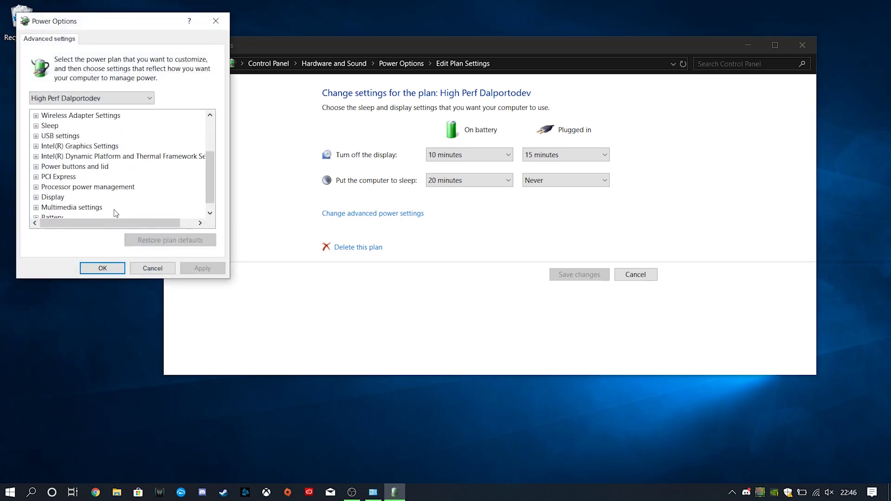
left_click(35, 187)
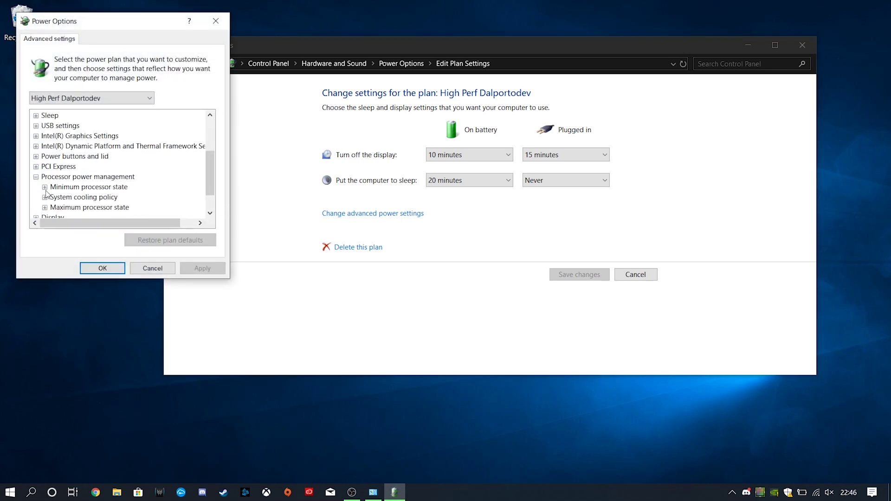
left_click(45, 188)
scroll(106, 199, "down", 1)
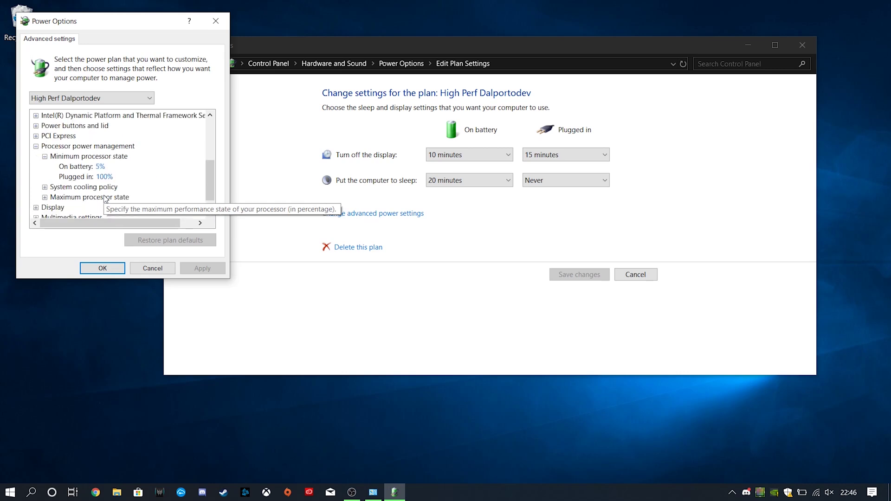
left_click(99, 264)
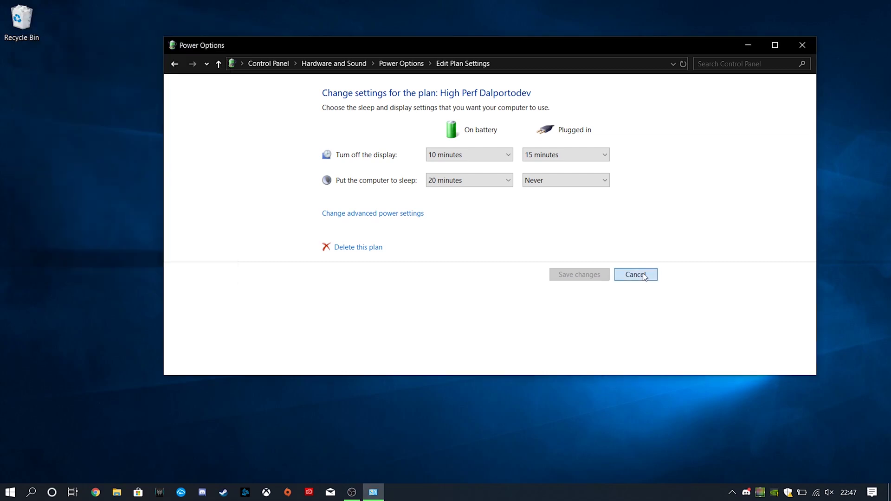
left_click(639, 274)
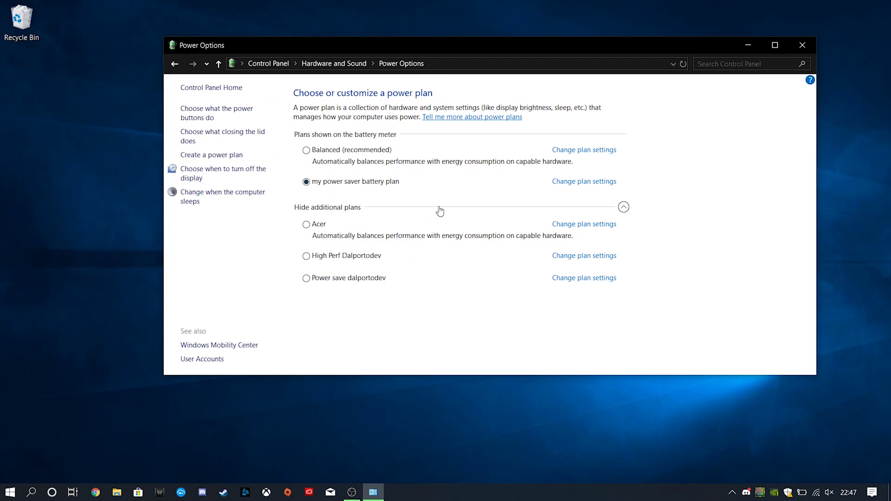
- Close the Power Options window and bring up the Action Center
left_click(812, 48)
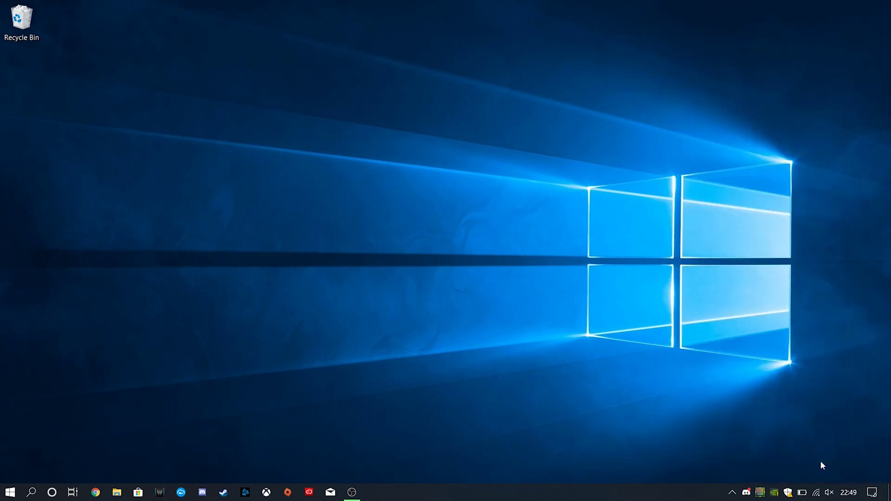
left_click(872, 493)
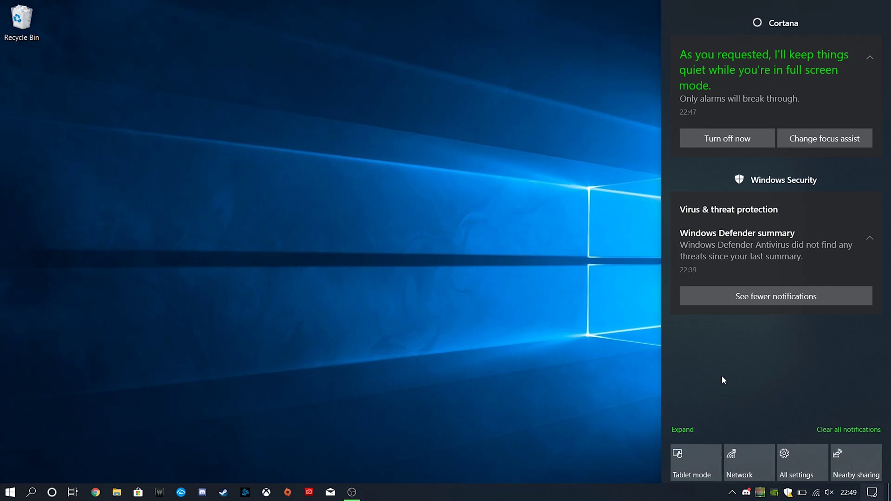
- Expand the Action Center quick actions and switch the Battery saver tile on
left_click(683, 429)
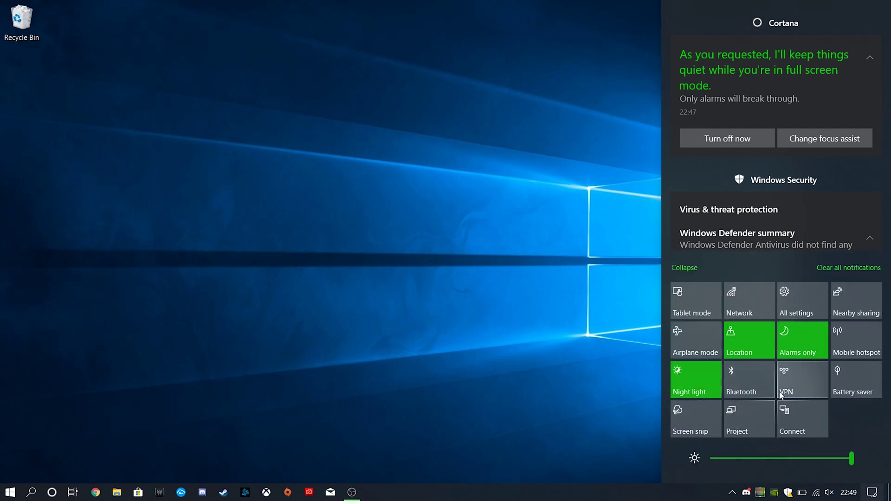
left_click(845, 387)
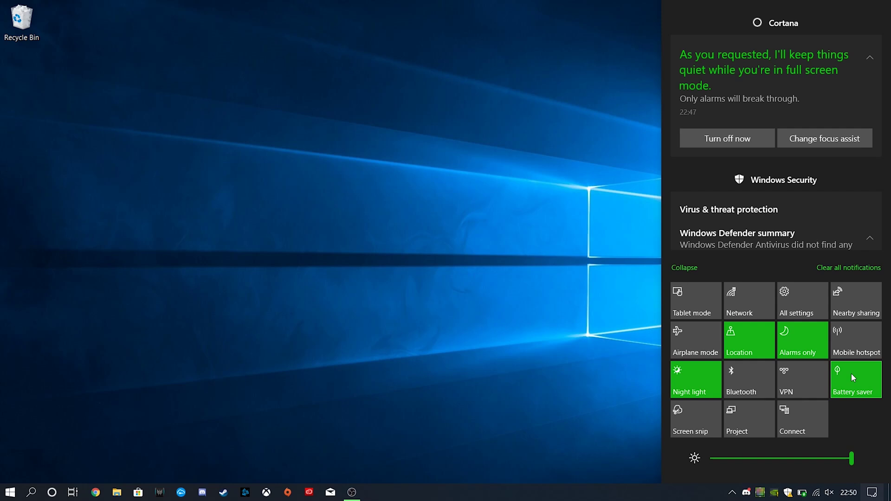
right_click(852, 374)
- Keep Battery saver on, auto-triggering below 20% with lower brightness, then close Settings
left_click(826, 389)
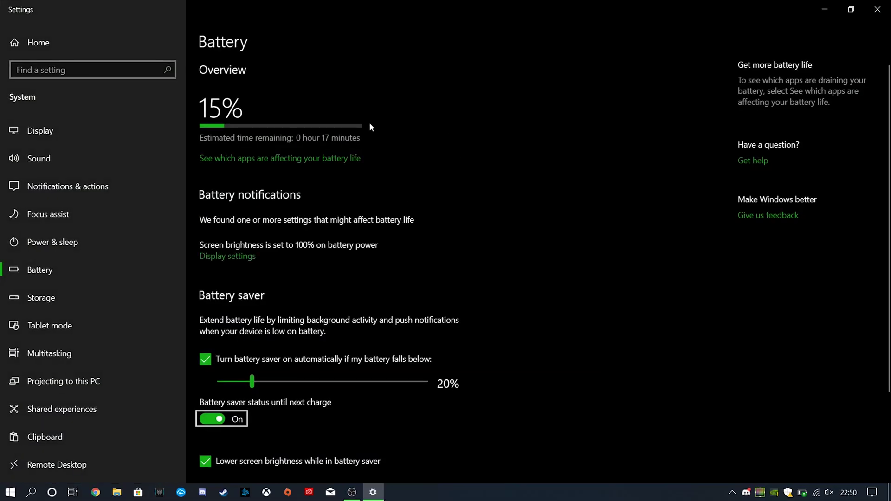
scroll(324, 258, "down", 2)
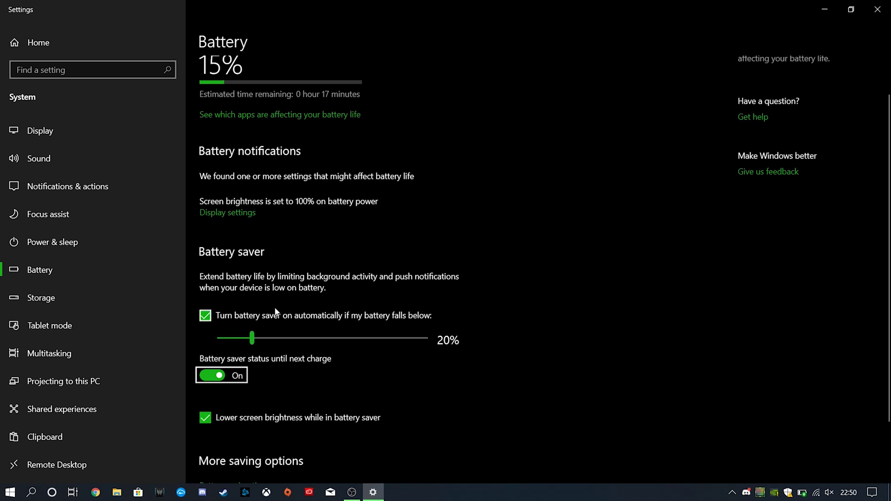
scroll(334, 320, "down", 4)
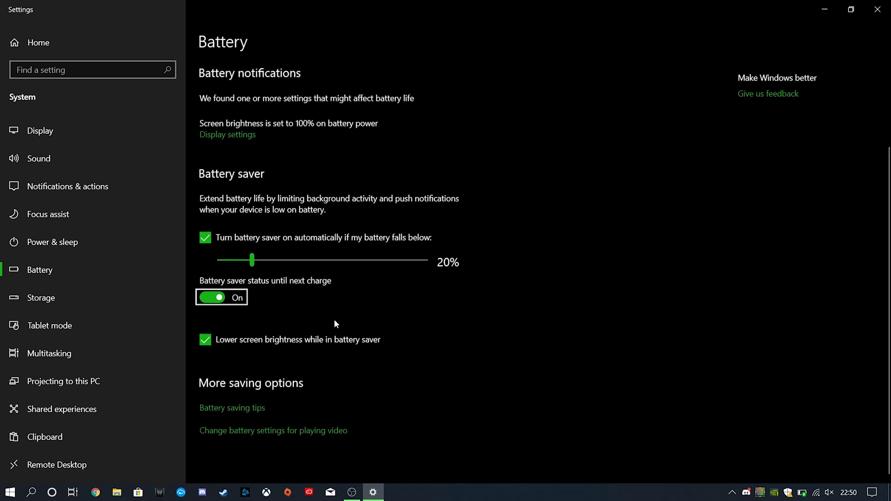
scroll(336, 324, "up", 3)
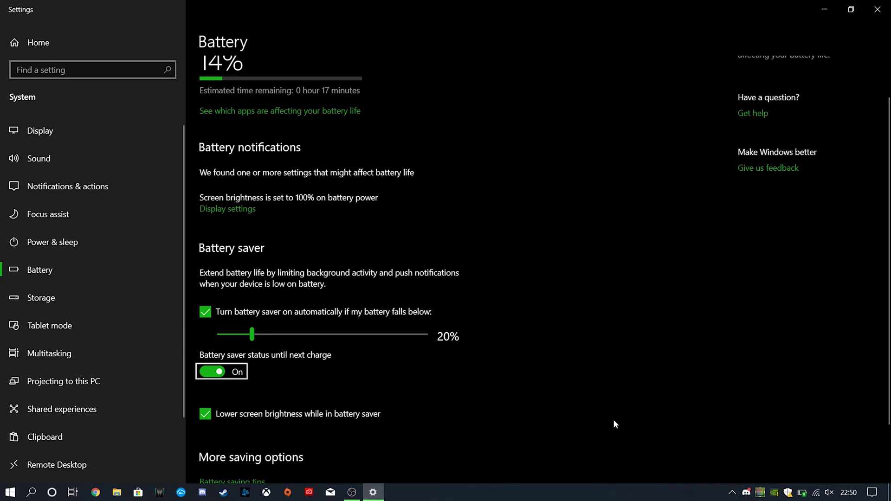
right_click(802, 495)
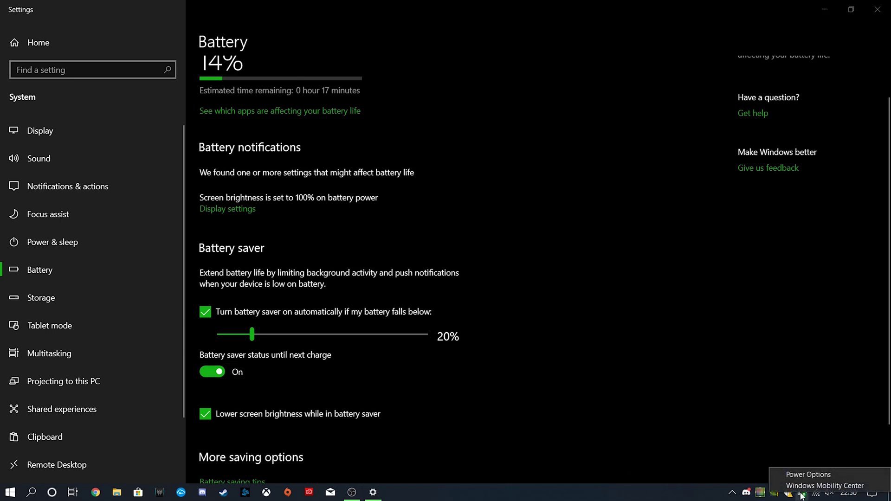
key("Escape")
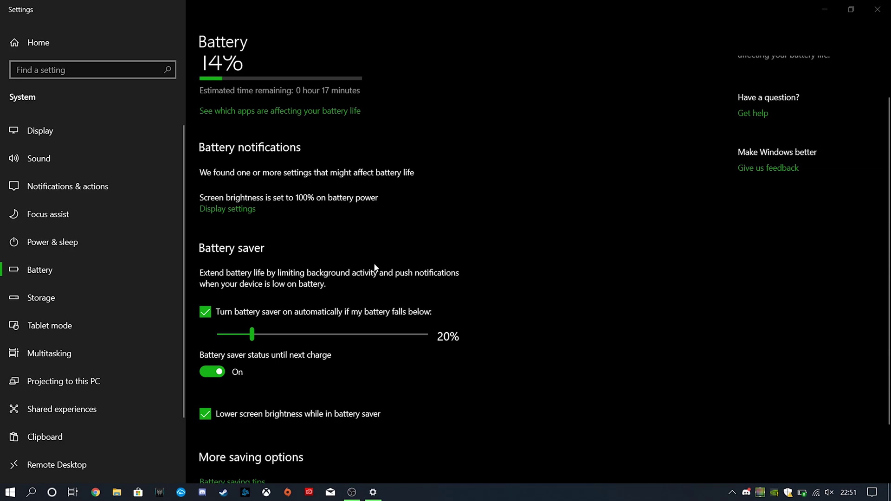
key("alt+F4")
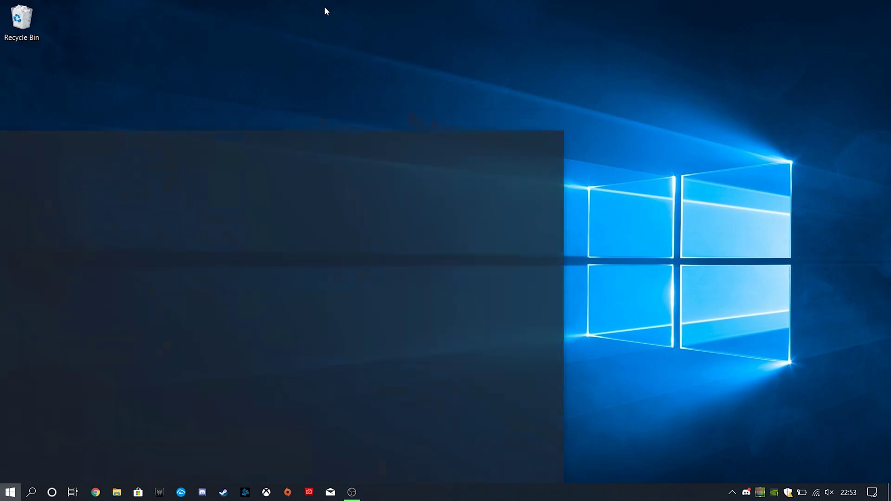
- Go to Settings > Privacy > Background apps from the Start menu
left_click(10, 492)
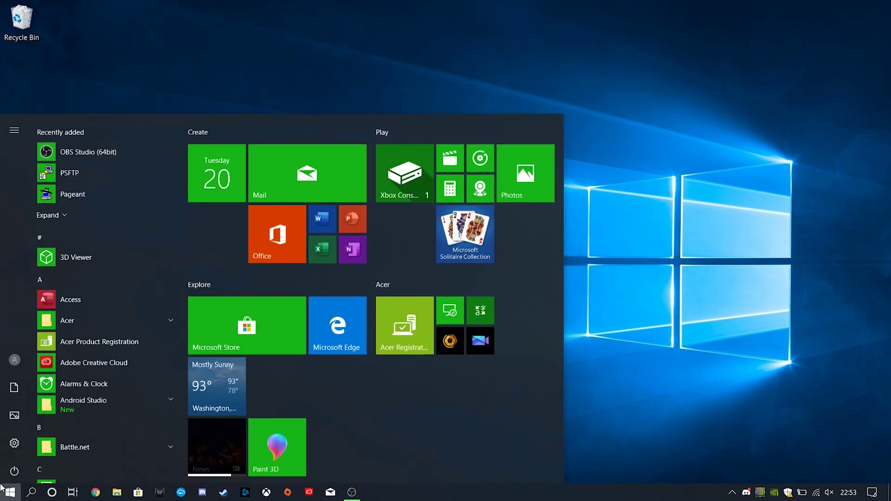
left_click(14, 435)
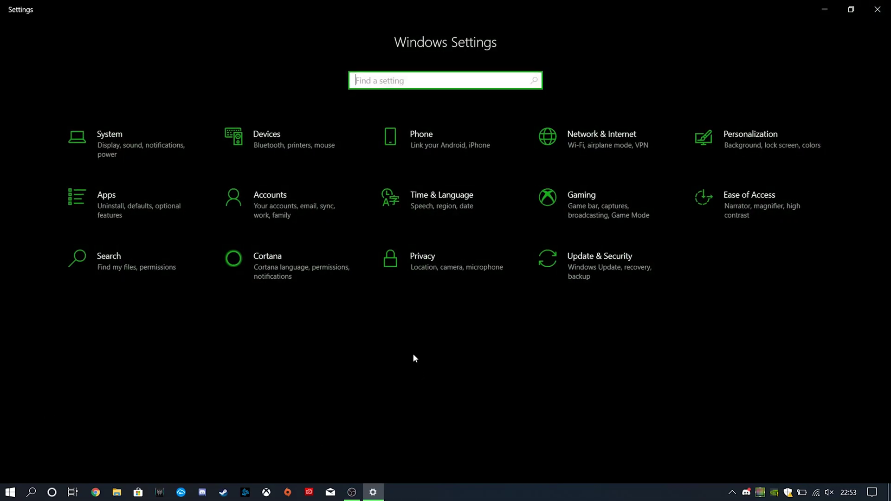
left_click(460, 265)
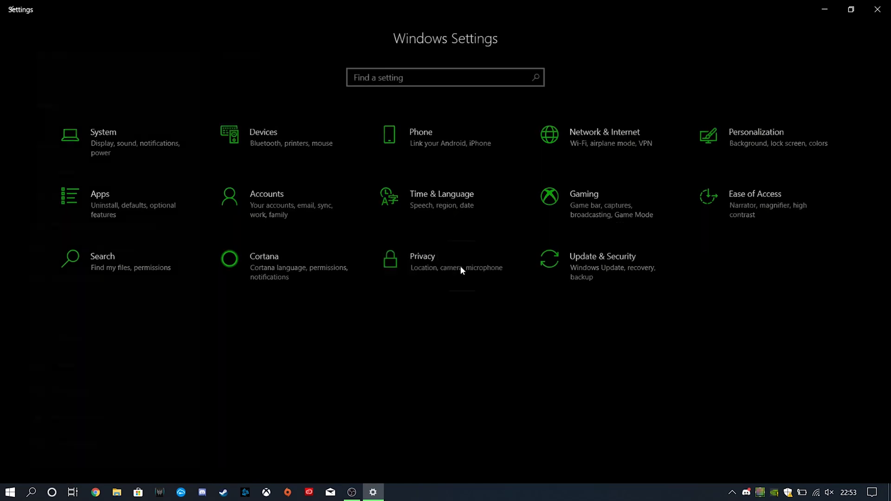
scroll(65, 255, "down", 10)
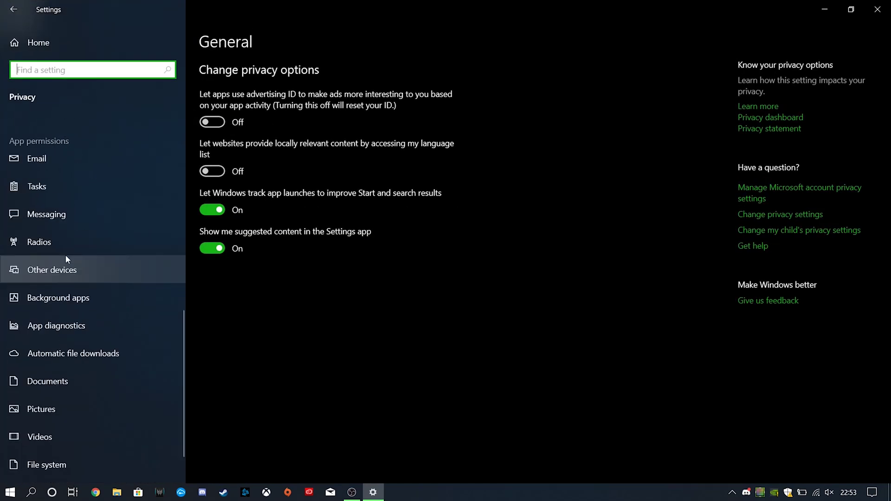
left_click(78, 298)
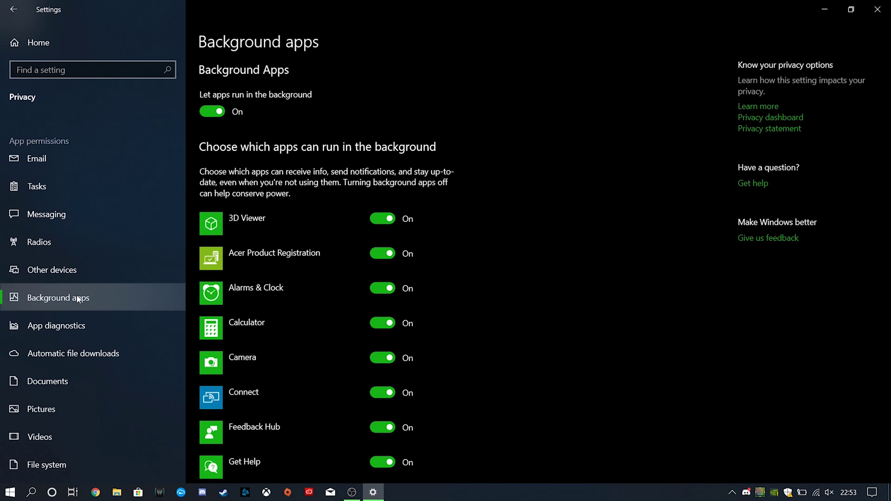
- Turn off background running for 3D Viewer, Acer Product Registration, Connect, Feedback Hub, Get Help, Groove Music and LinkedIn
left_click(873, 493)
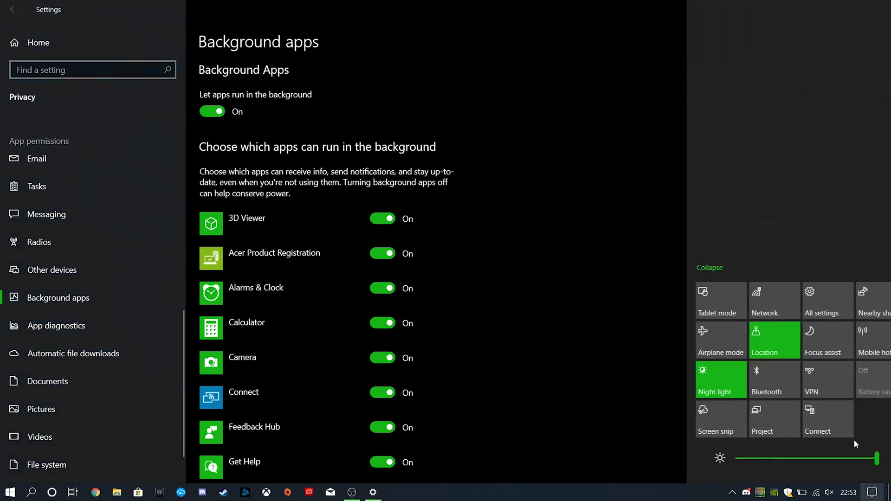
left_click(650, 450)
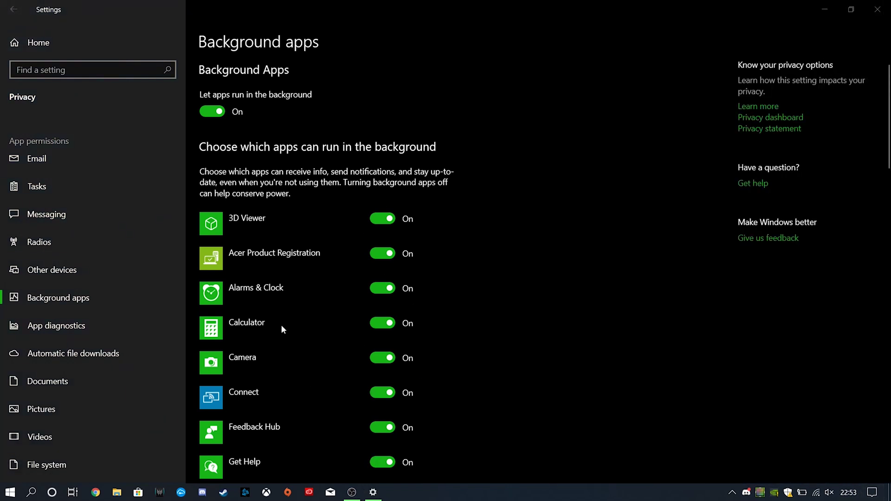
scroll(282, 329, "down", 3)
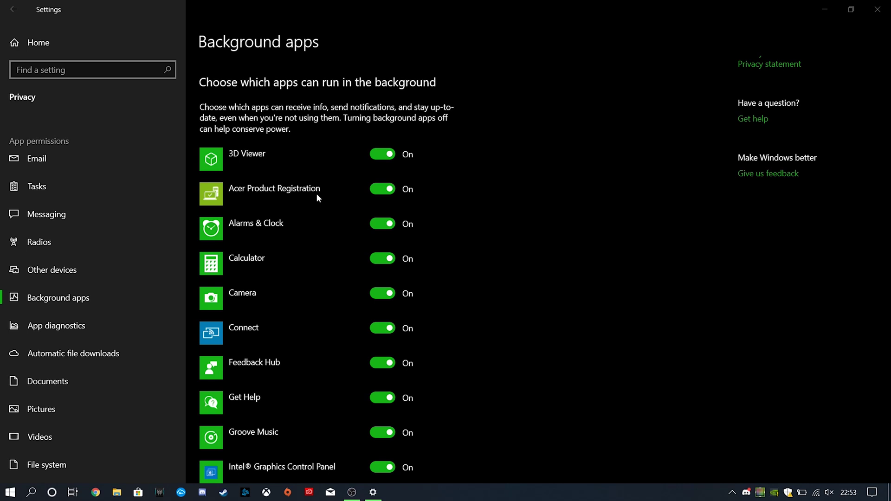
left_click(388, 157)
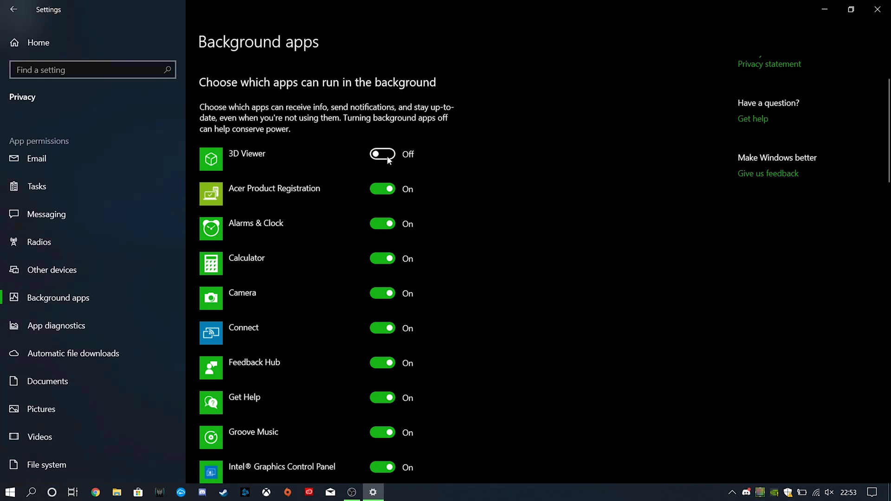
key("Tab")
key("space")
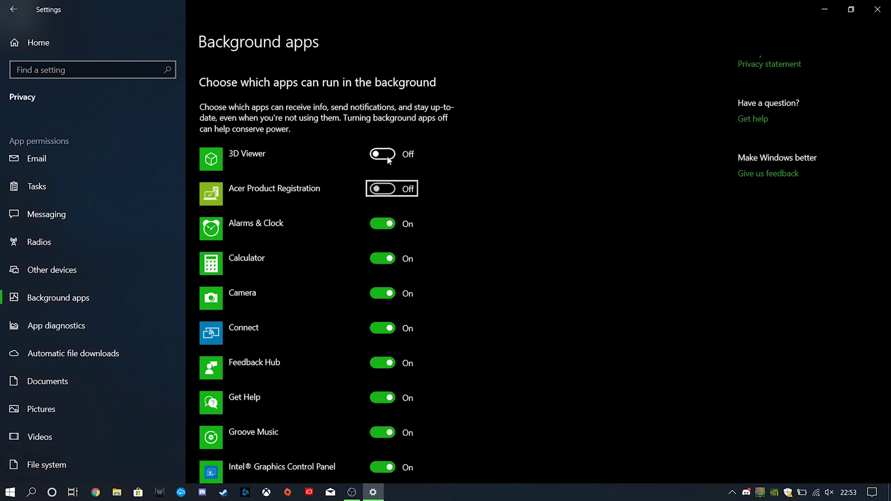
key("Tab")
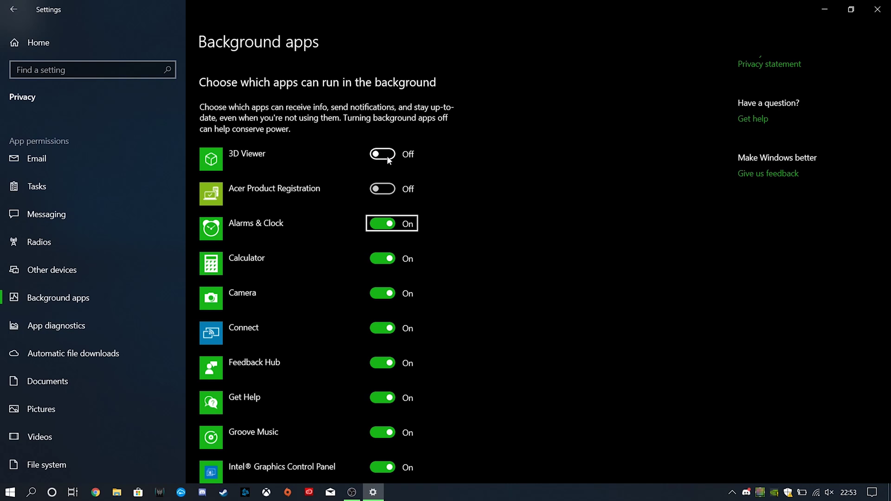
key("Tab")
key("Tab")
key("Tab")
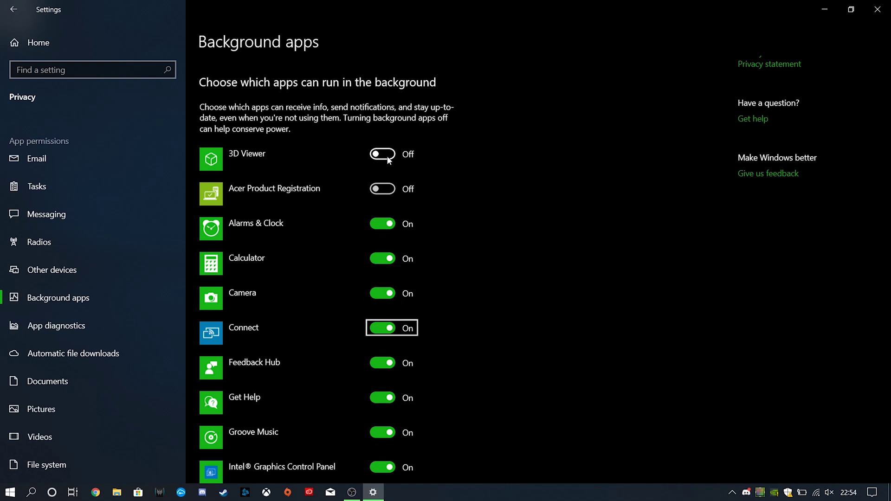
key("space")
key("Tab")
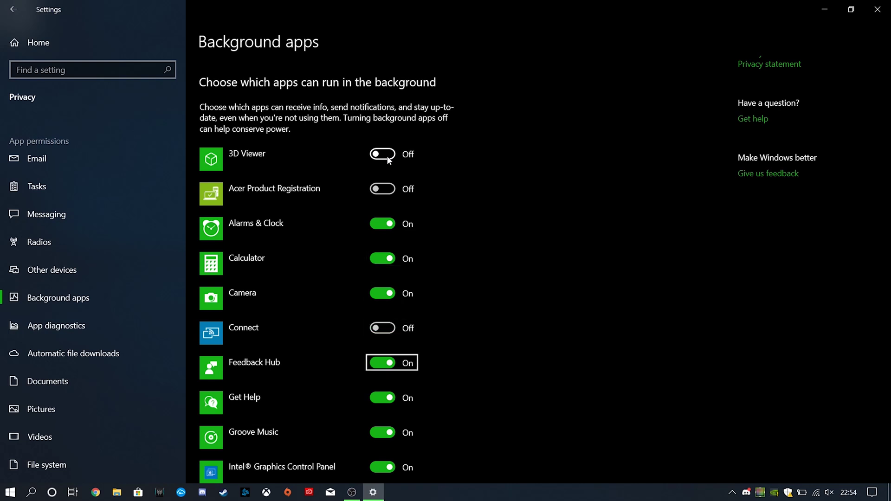
key("space")
key("Tab")
key("space")
key("Tab")
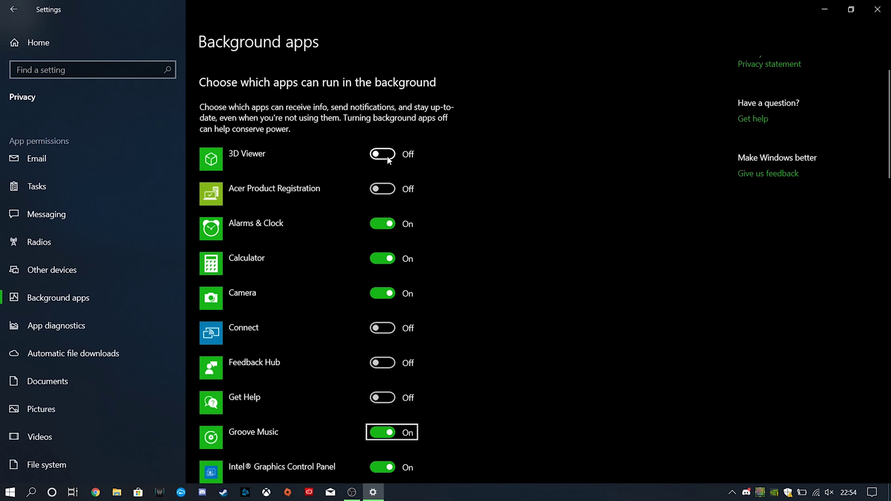
key("space")
key("Tab")
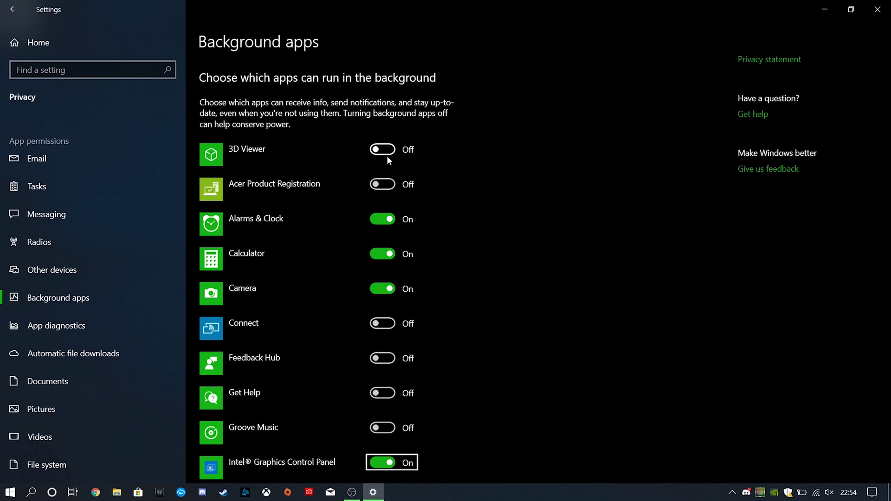
key("Tab")
key("Tab")
key("shift+Tab")
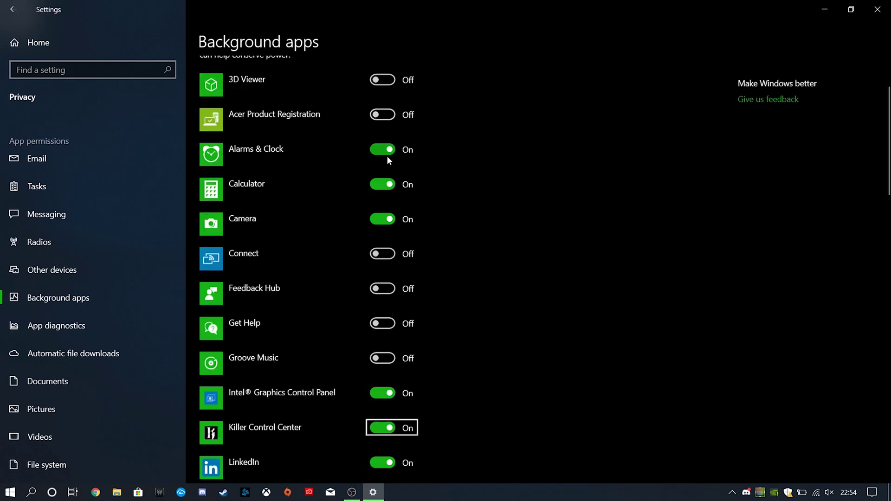
key("shift+Tab")
- Turn off background running for Mobile Plans, Adobe notification manager, PhotoDirector and PowerDirector for acer
key("Tab")
key("Tab")
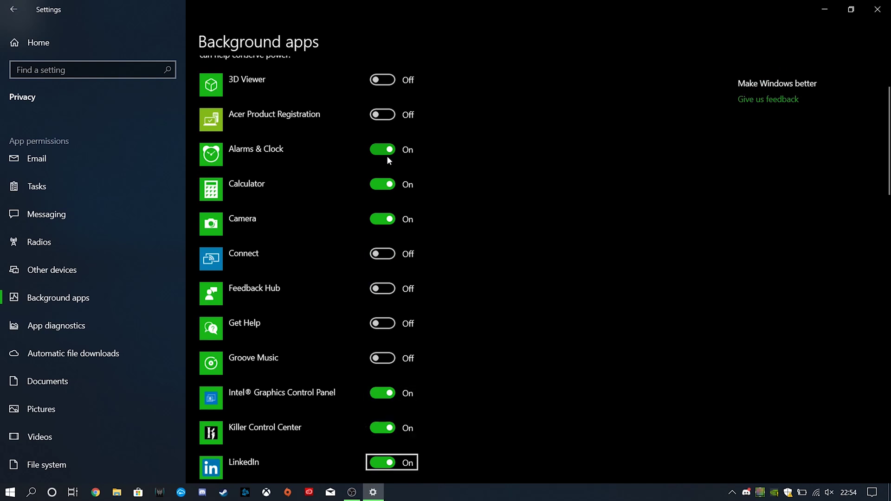
key("space")
key("Tab")
key("Tab")
key("Tab")
key("Tab")
key("Tab")
key("Tab")
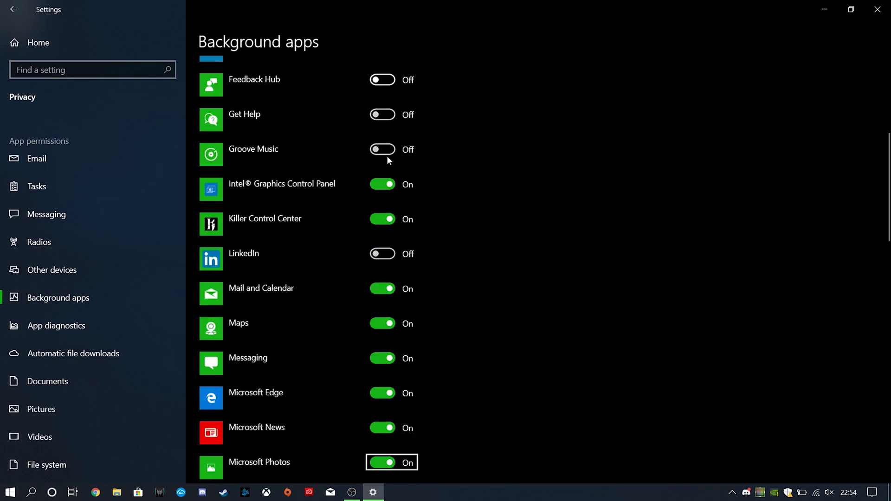
key("Tab")
key("Tab")
key("Tab")
key("Tab")
key("Tab")
key("shift+Tab")
key("shift+Tab")
key("shift+Tab")
key("shift+Tab")
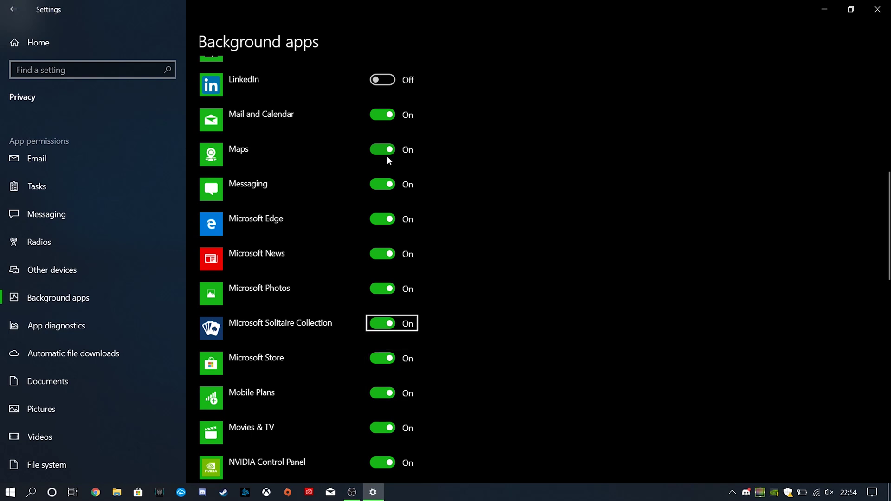
key("Tab")
key("shift+Tab")
key("shift+Tab")
key("shift+Tab")
key("shift+Tab")
key("shift+Tab")
key("shift+Tab")
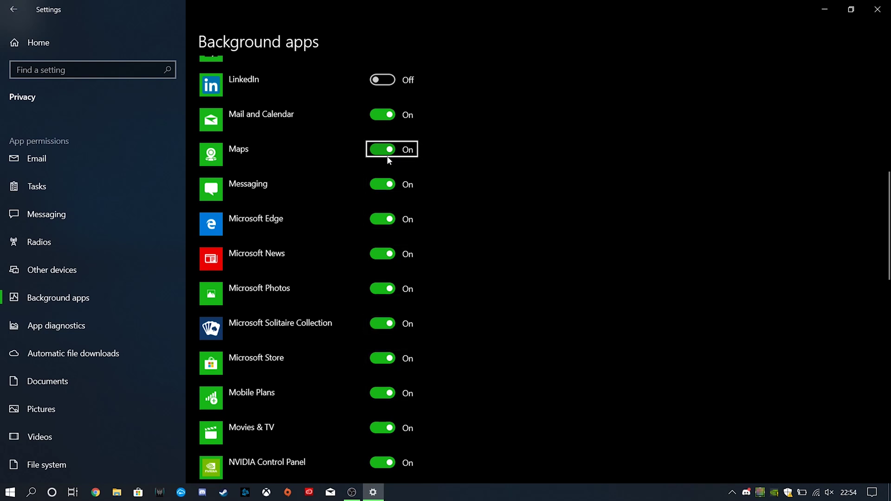
key("shift+Tab")
key("Tab")
key("Tab")
key("Tab")
key("Tab")
key("Tab")
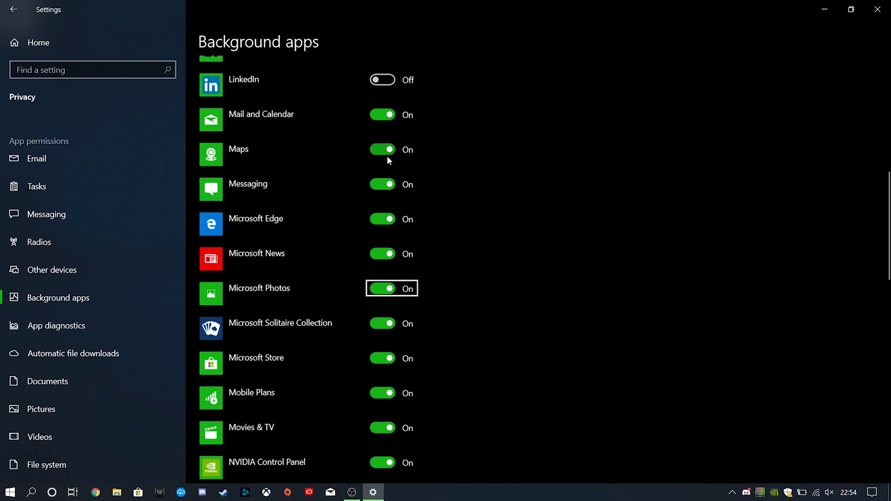
key("Tab")
key("Tab")
key("Tab")
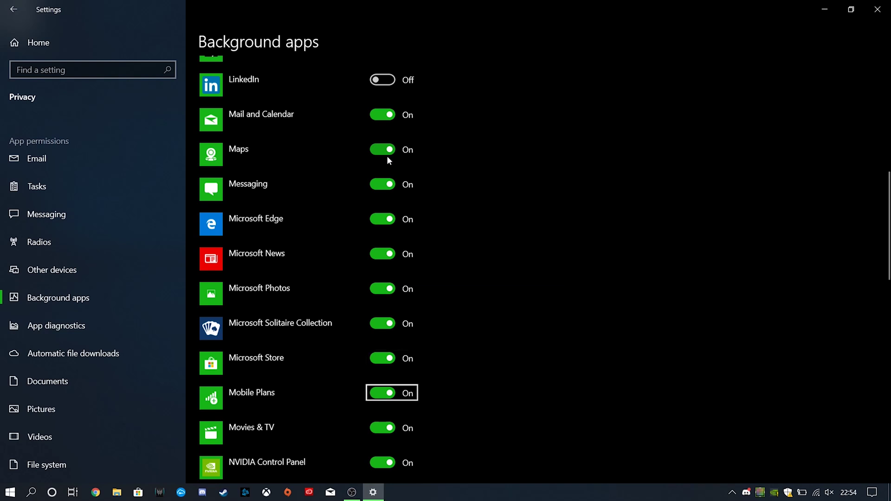
key("space")
key("Tab")
key("Tab")
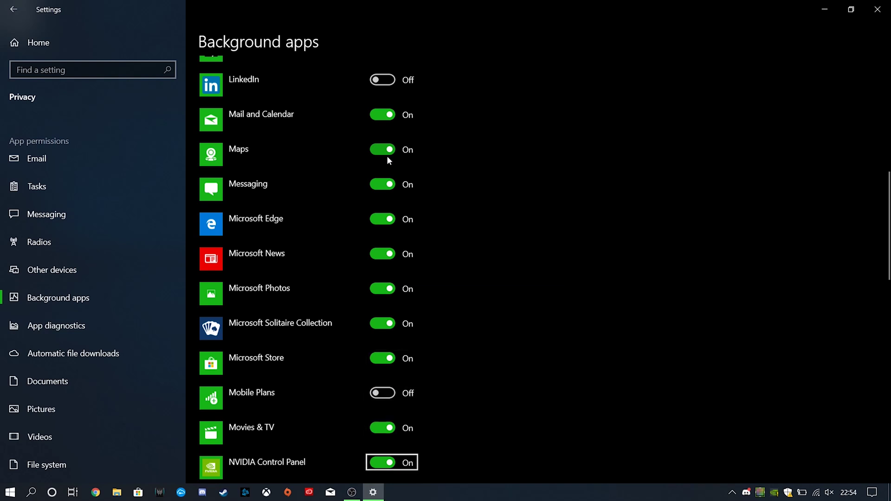
key("Tab")
key("shift+Tab")
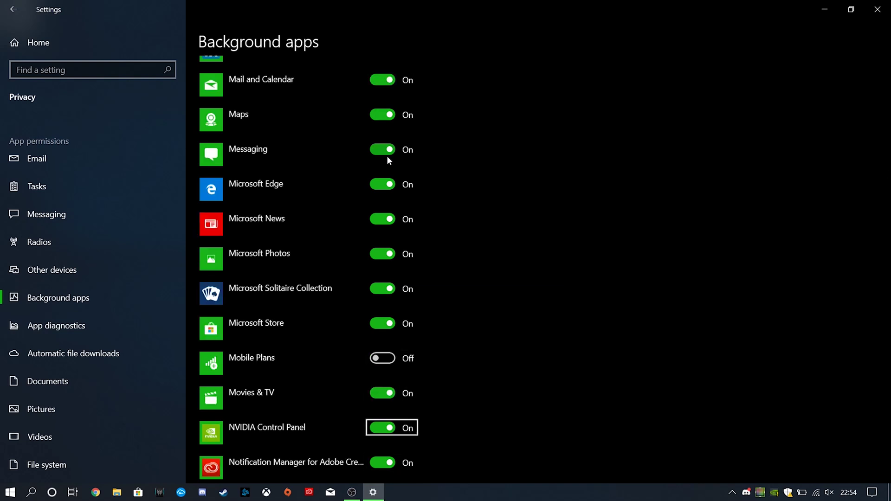
key("Tab")
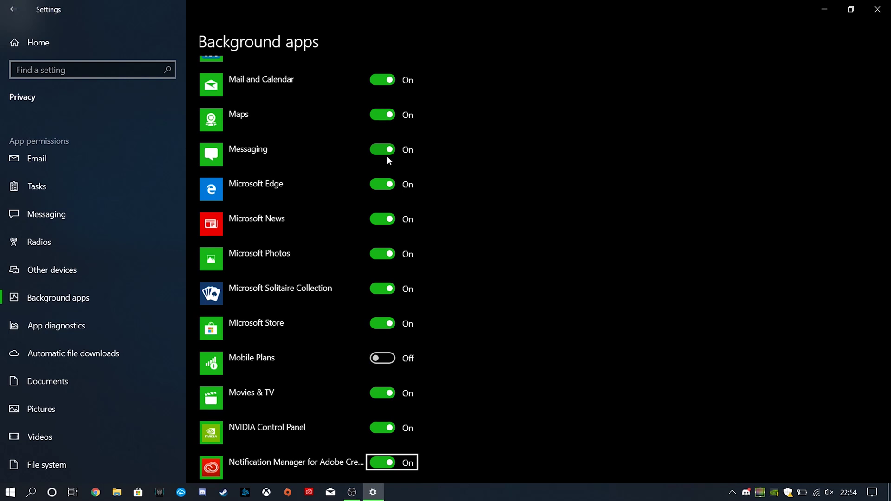
key("space")
key("Tab")
key("Tab")
key("Tab")
key("Tab")
key("Tab")
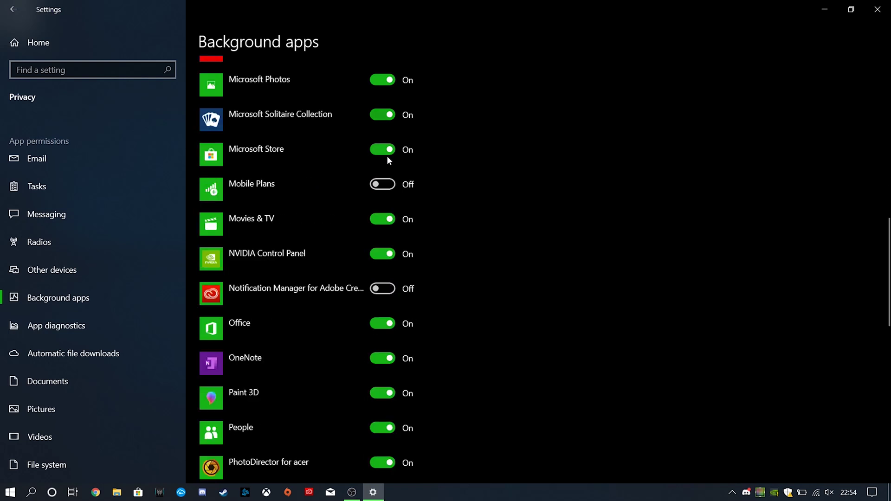
key("Tab")
key("Tab")
key("Tab")
key("shift+Tab")
key("shift+Tab")
key("shift+Tab")
key("shift+Tab")
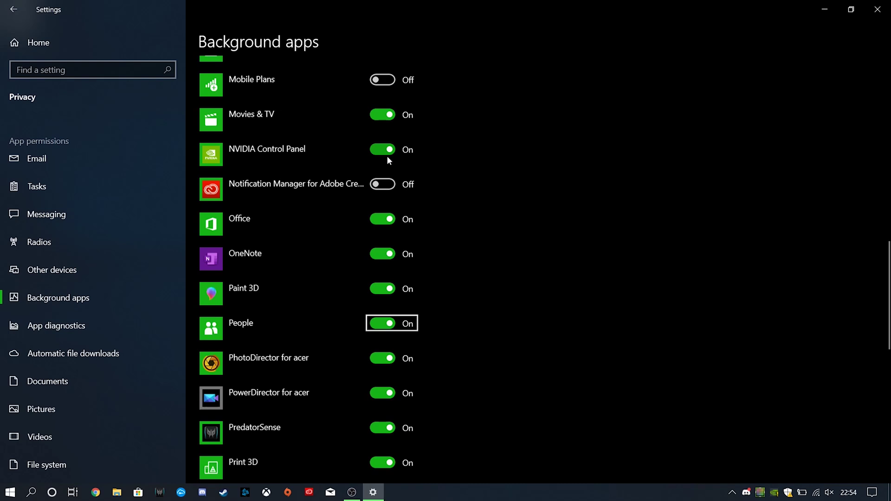
key("Tab")
key("space")
key("Tab")
key("space")
key("Tab")
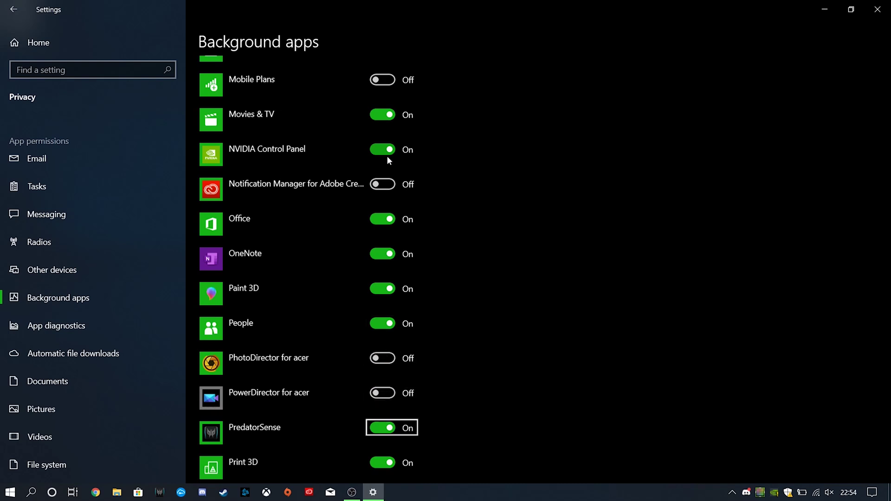
- Switch Tips off as a background app and review the rest of the list
key("Tab")
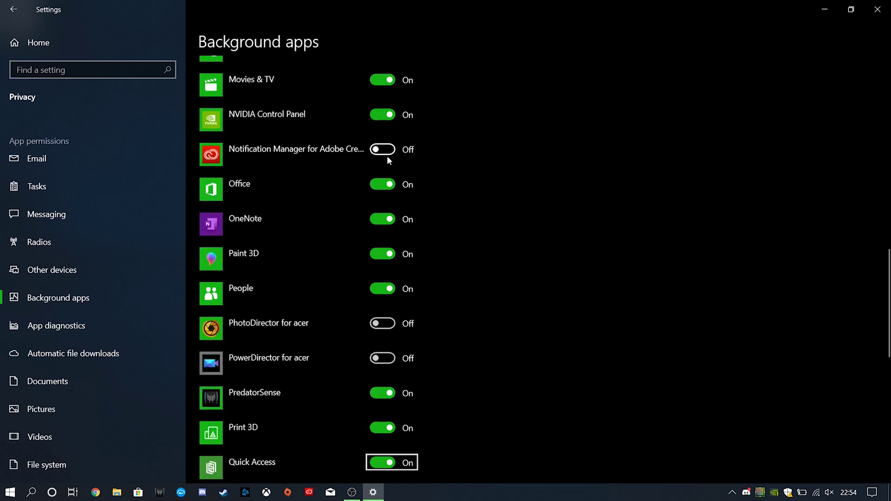
key("Tab")
key("Tab")
key("Tab")
key("Tab")
key("Tab")
key("Tab")
key("Tab")
key("Tab")
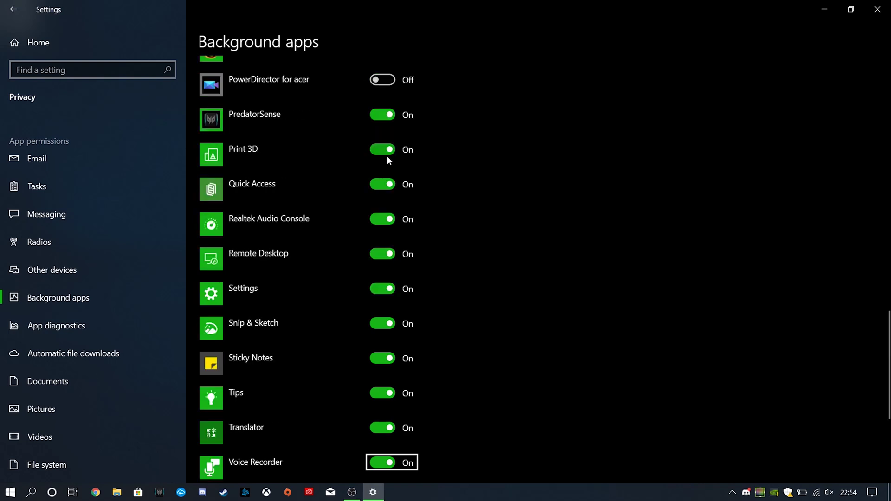
key("Tab")
key("Tab")
key("shift+Tab")
key("shift+Tab")
key("shift+Tab")
key("shift+Tab")
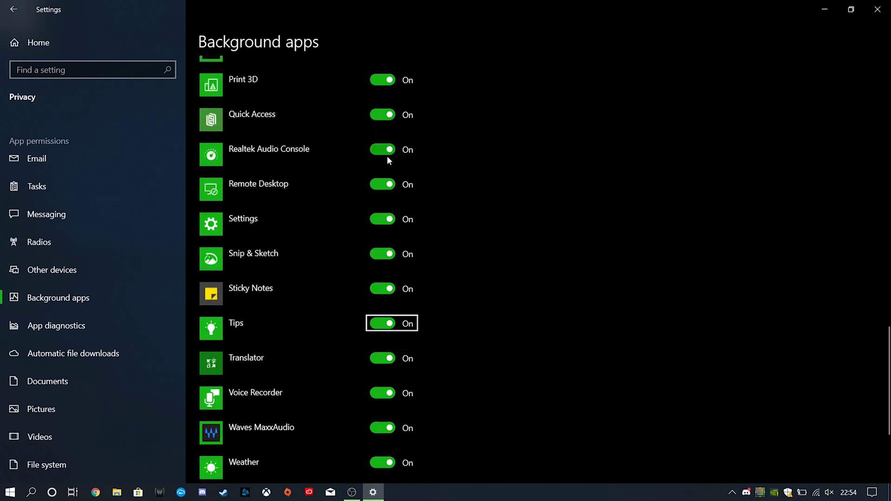
key("space")
key("Tab")
key("Tab")
key("Tab")
key("Tab")
key("Tab")
key("Tab")
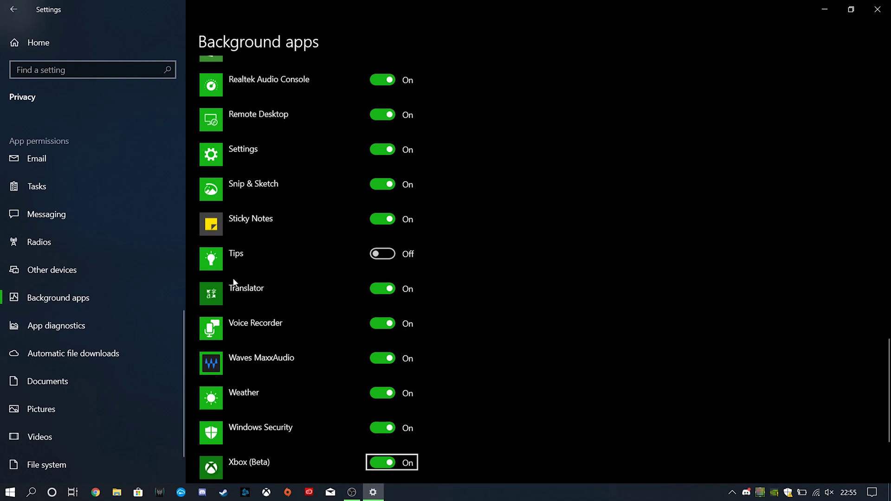
key("Tab")
key("Tab")
key("Tab")
key("Tab")
key("Tab")
key("Tab")
key("Tab")
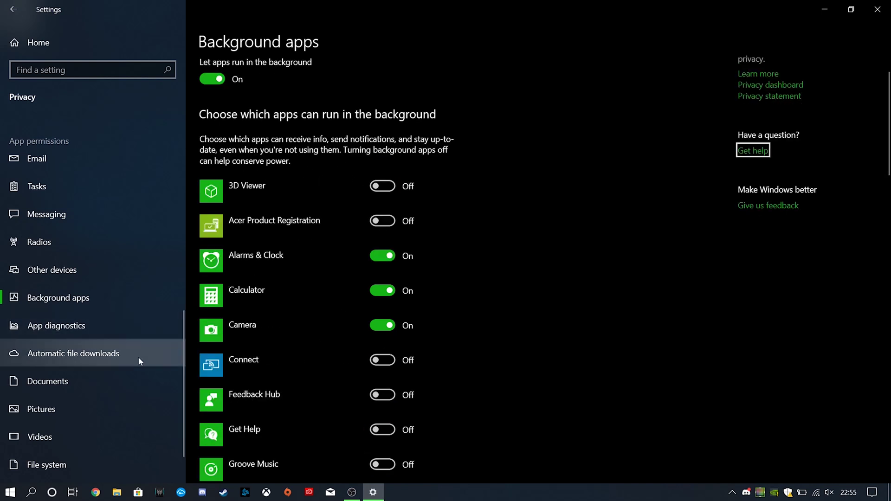
scroll(138, 358, "down", 1)
scroll(422, 365, "up", 1)
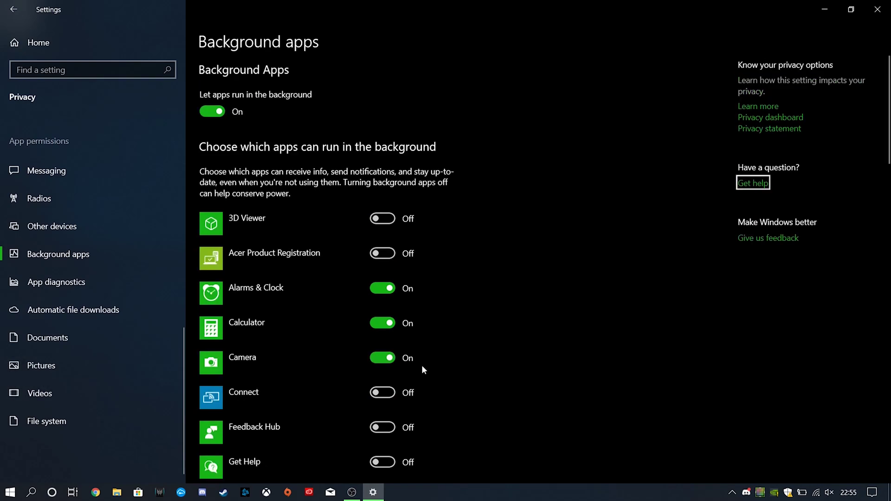
scroll(110, 328, "up", 2)
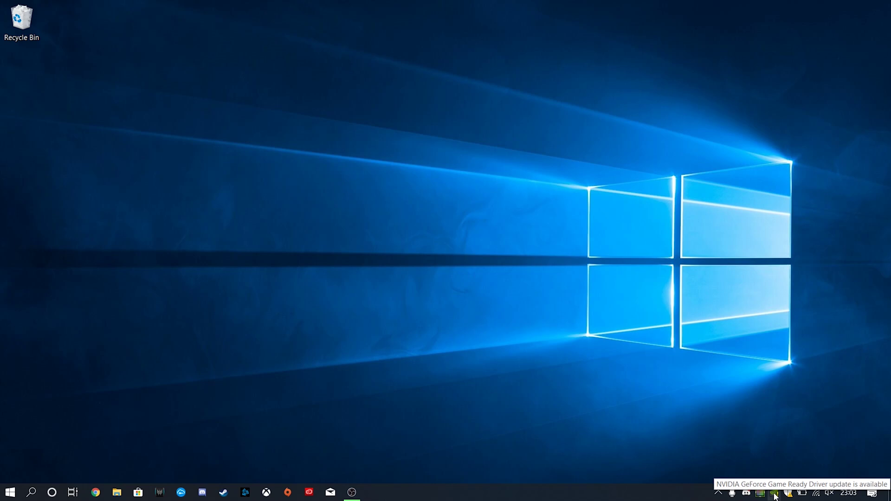
- Launch the NVIDIA Control Panel from its tray icon, landing on Manage 3D Settings
right_click(774, 494)
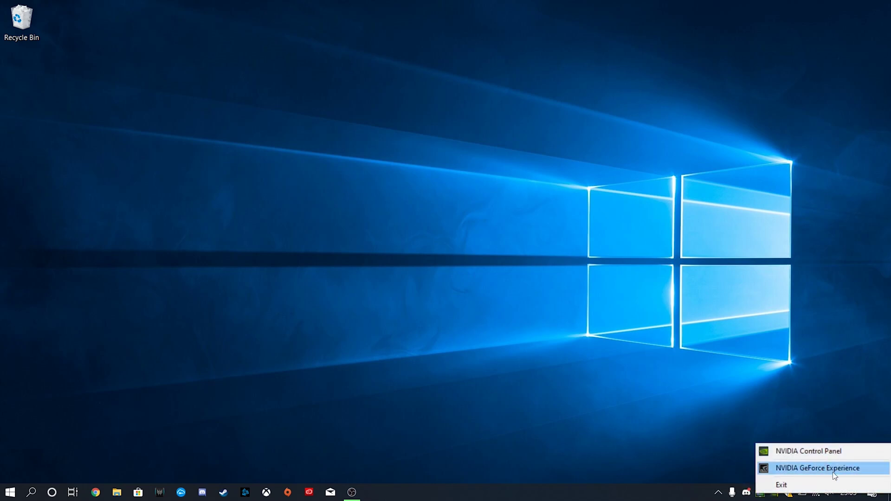
left_click(809, 452)
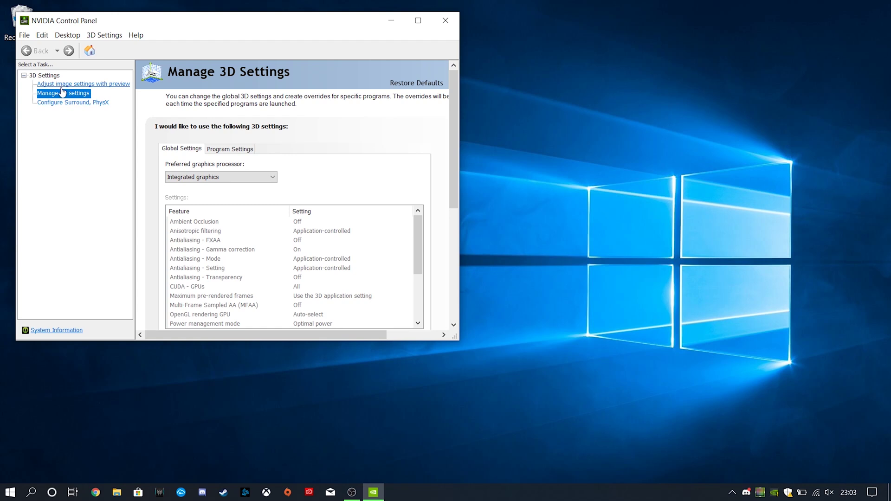
- Change the global Preferred graphics processor from Integrated graphics to Auto-select
left_click(209, 178)
left_click(227, 188)
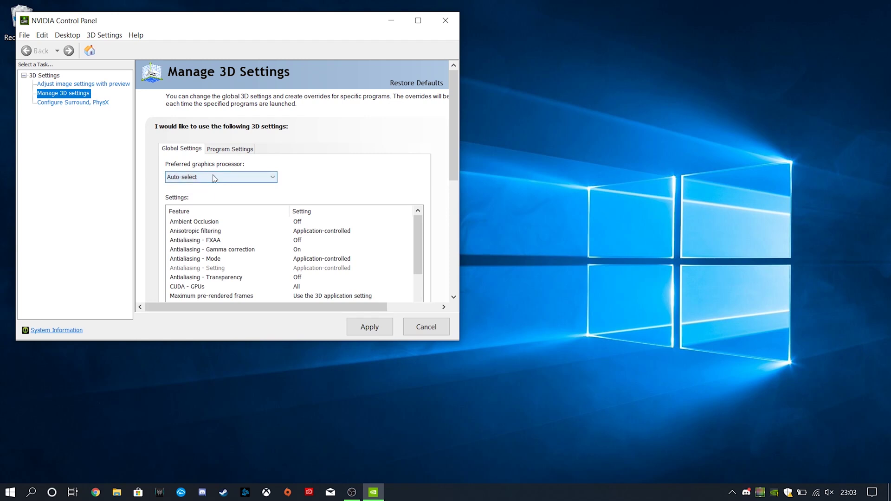
left_click(214, 177)
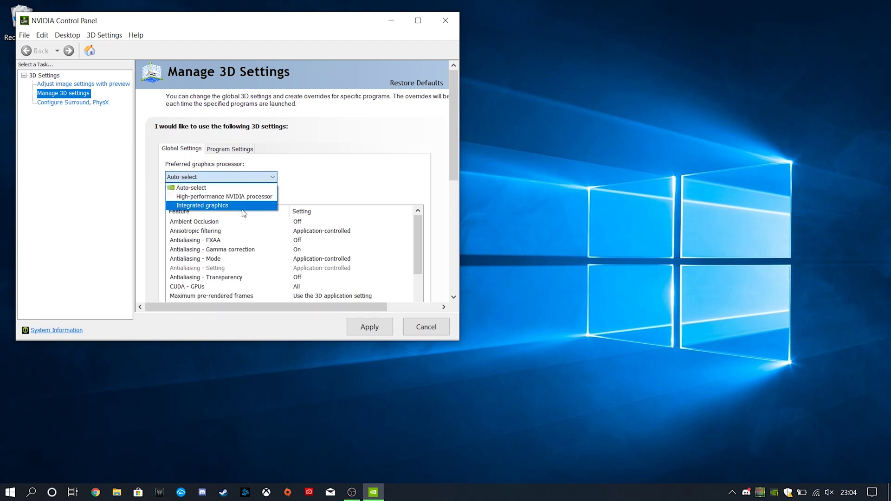
left_click(211, 179)
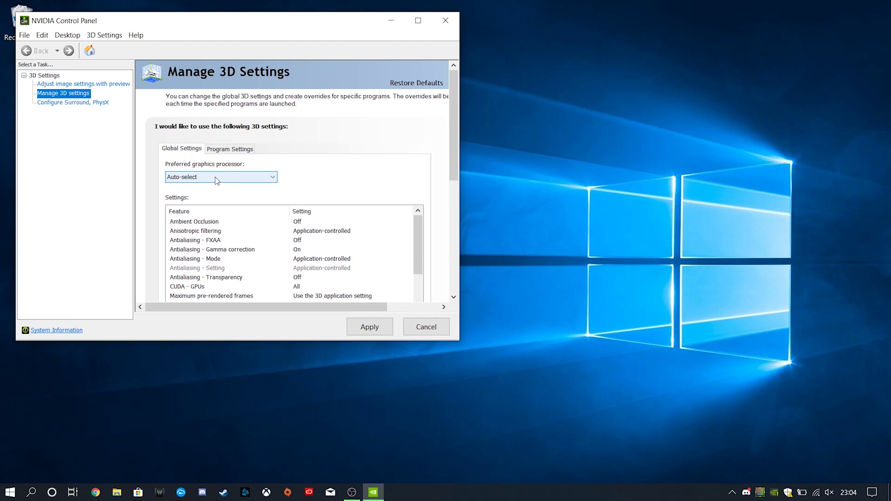
- Confirm GeForce Experience 3.0 uses the global setting, then apply Auto-select under Global Settings
left_click(237, 151)
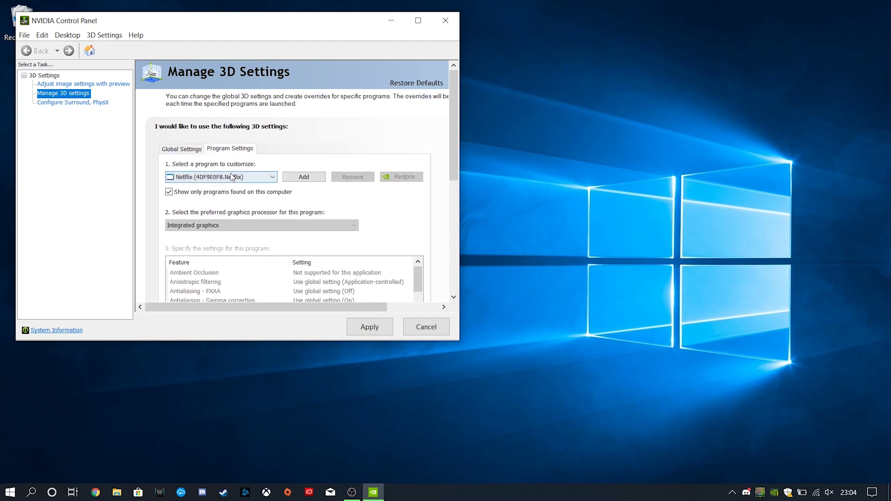
left_click(229, 177)
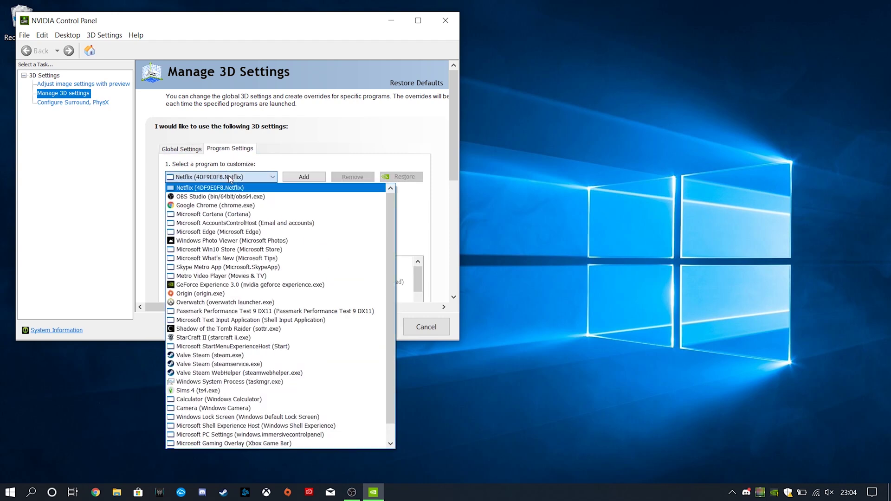
left_click(227, 285)
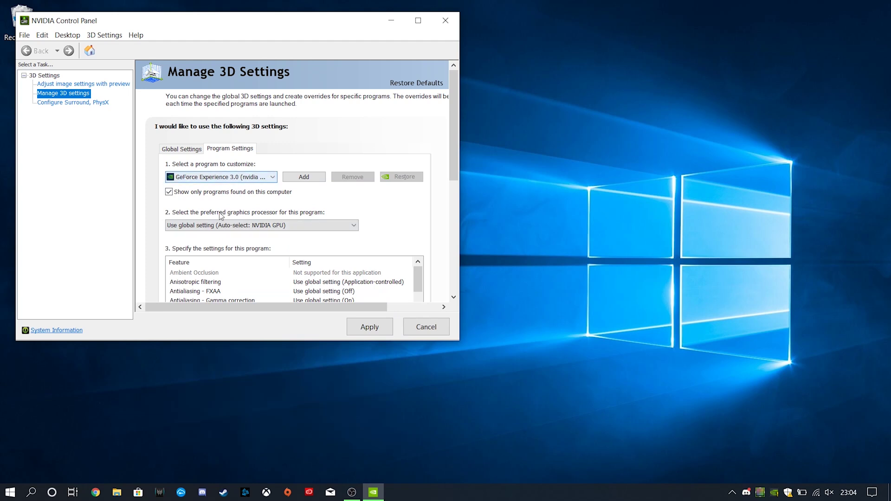
left_click(233, 225)
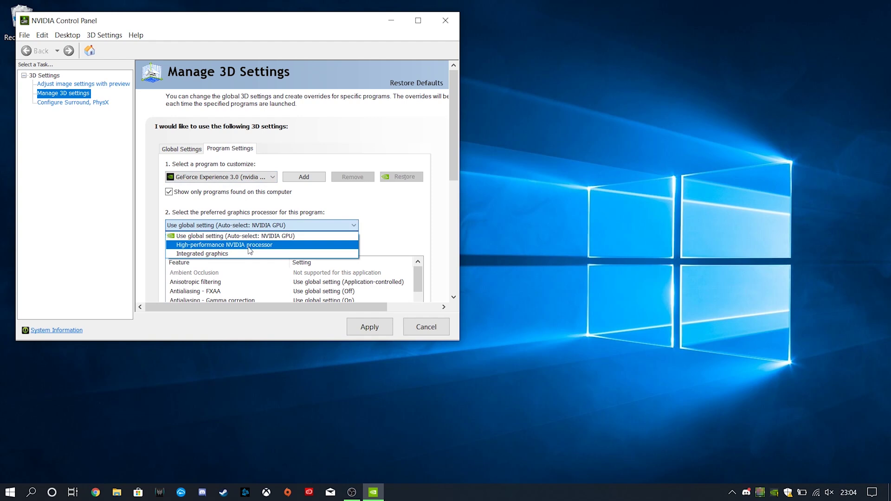
left_click(315, 228)
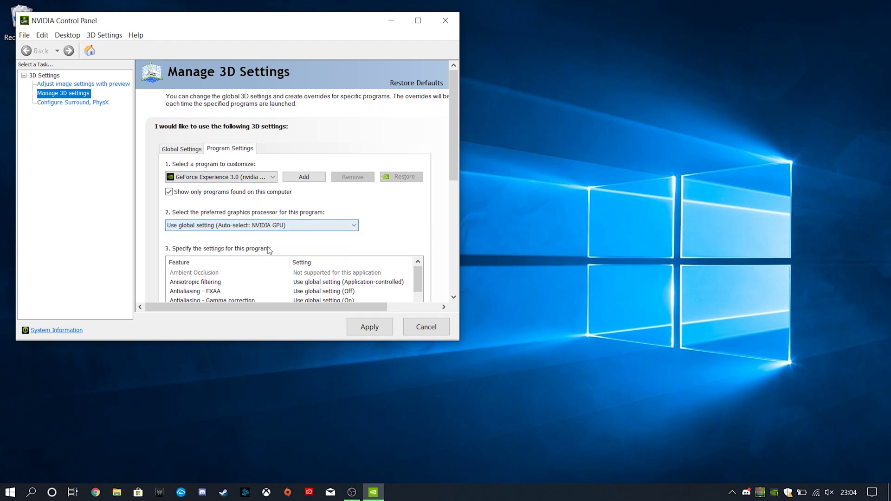
left_click(199, 148)
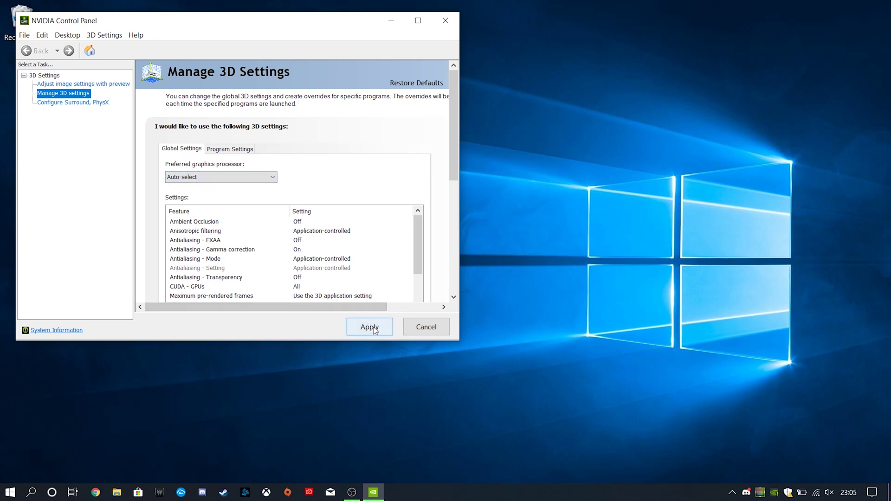
left_click(366, 325)
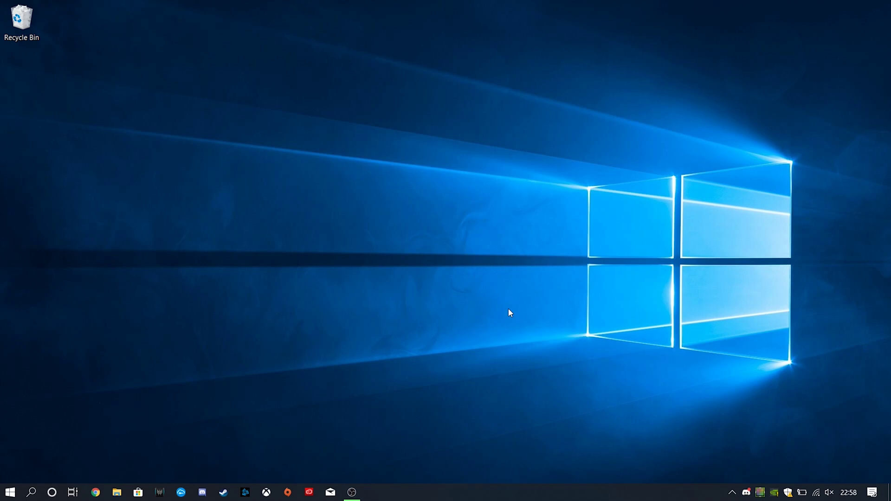
- Open Task Manager from the taskbar in full-details view and show its Startup list
right_click(468, 497)
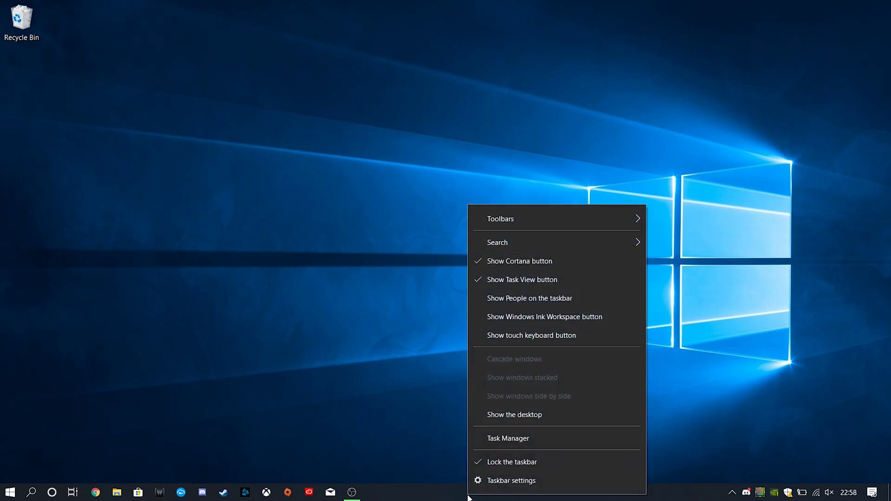
left_click(514, 440)
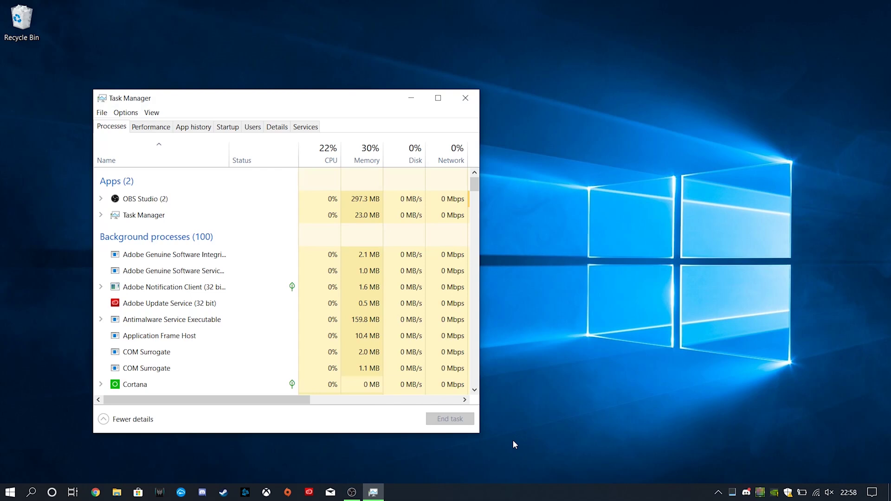
left_click(134, 420)
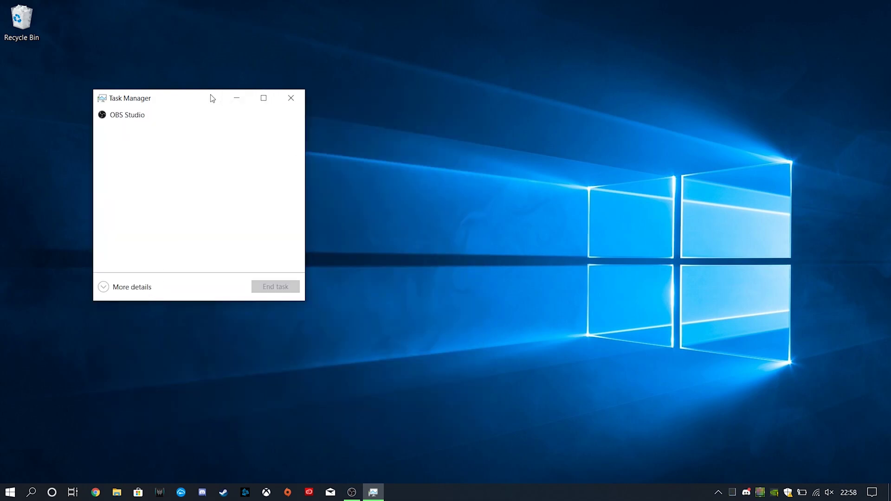
left_click_drag(211, 95, 274, 128)
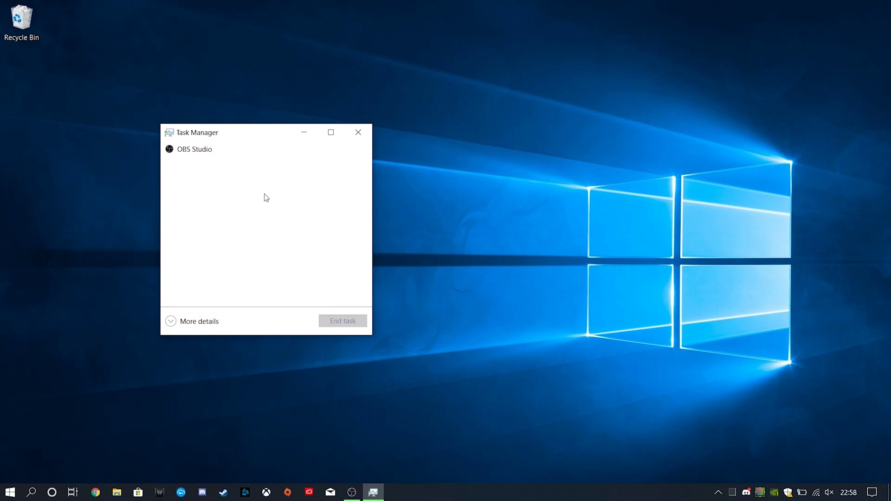
left_click(190, 323)
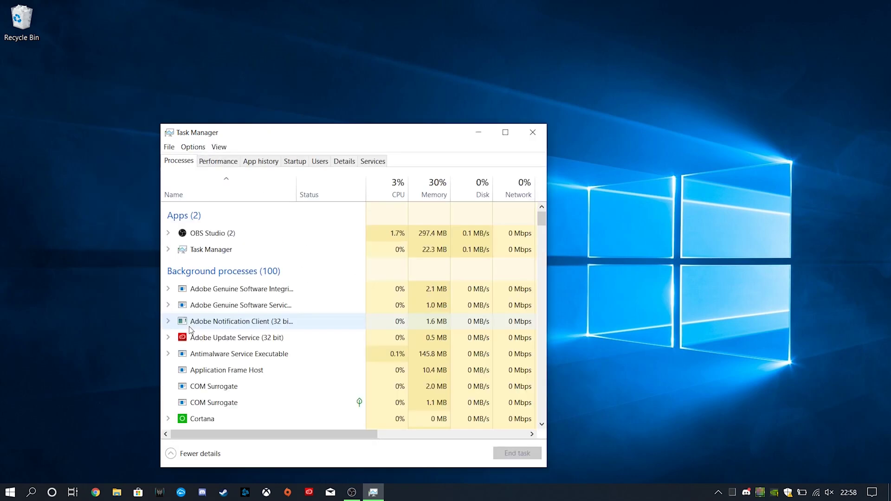
left_click(302, 163)
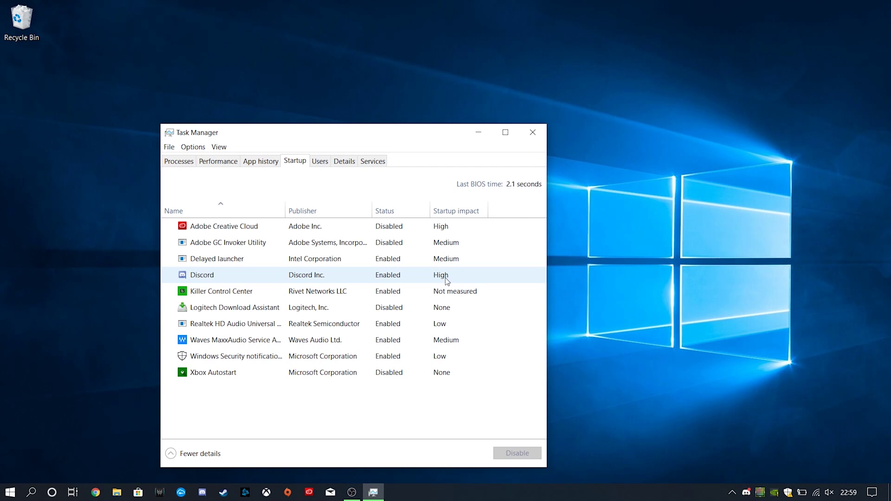
left_click(294, 296)
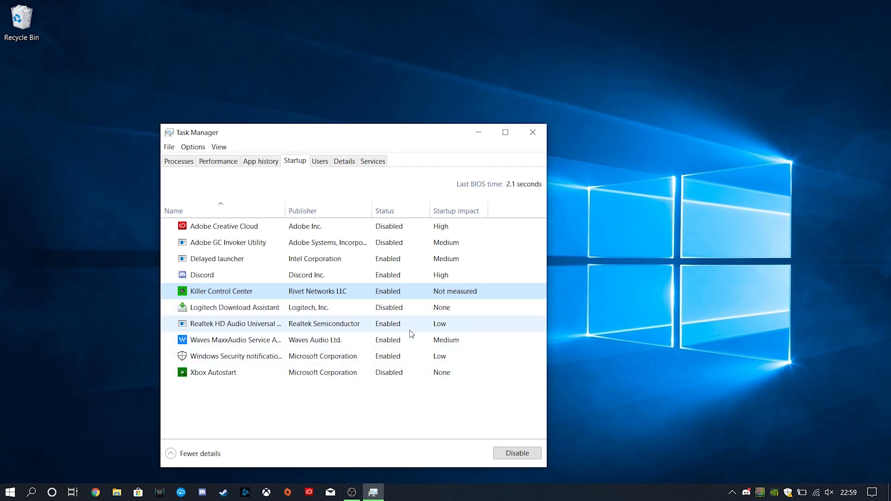
left_click(232, 229)
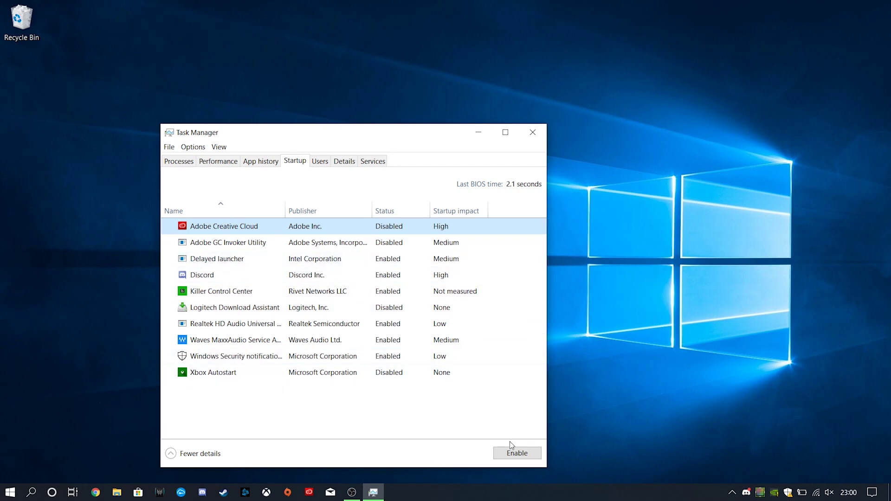
left_click(516, 454)
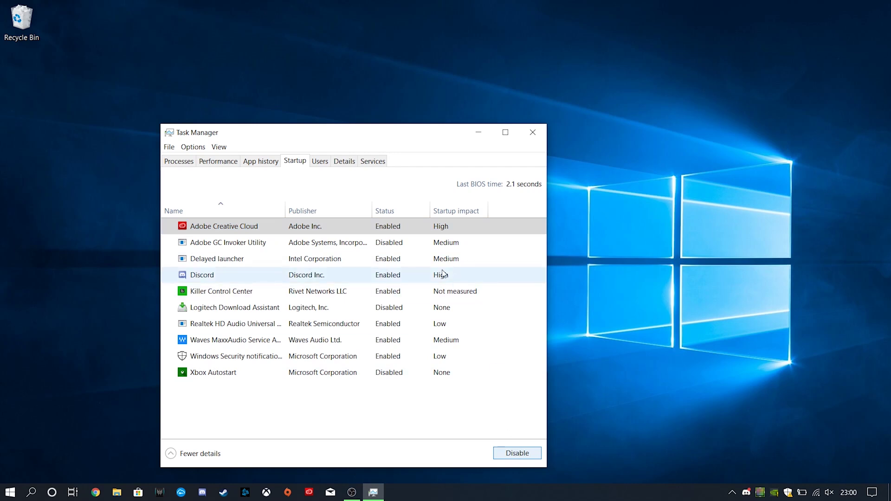
left_click(350, 227)
left_click(533, 459)
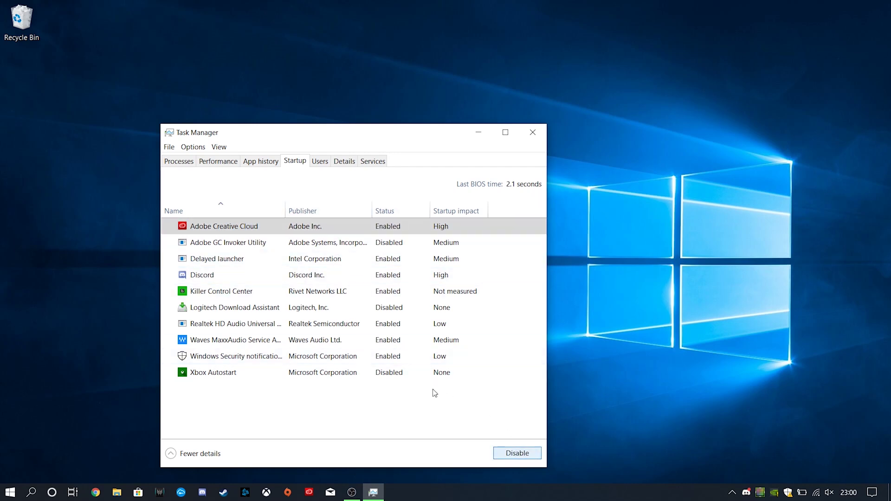
left_click(517, 457)
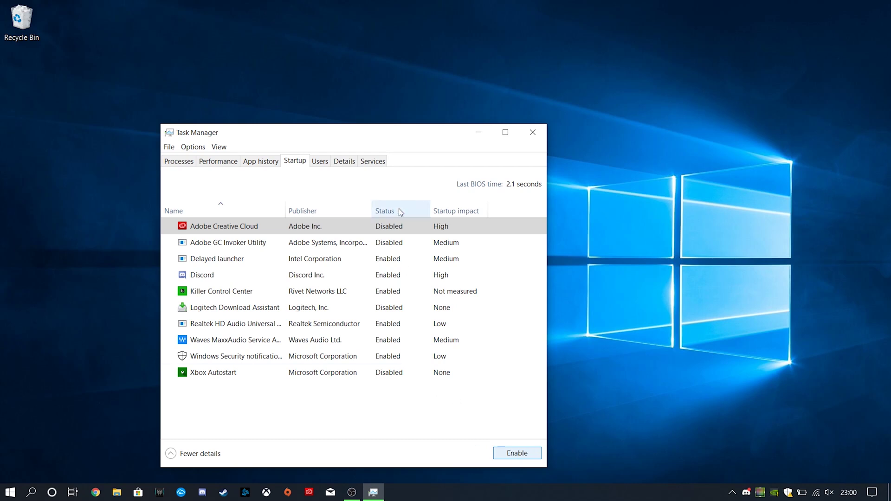
left_click(404, 226)
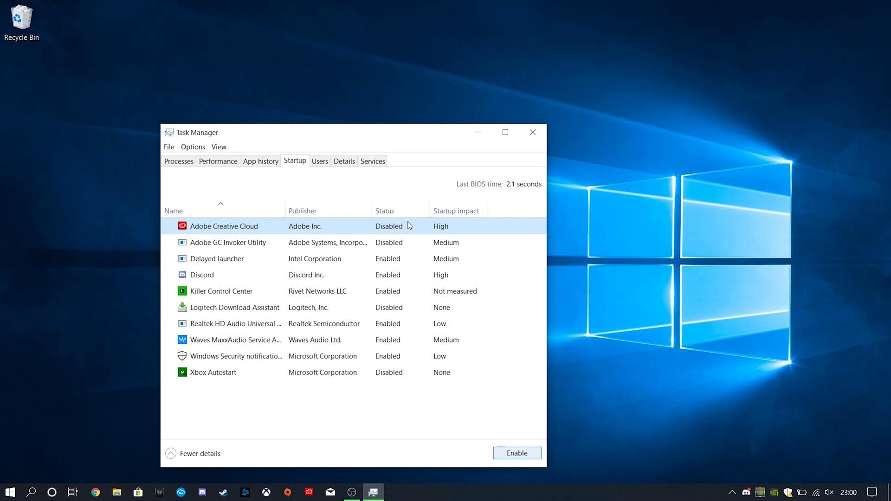